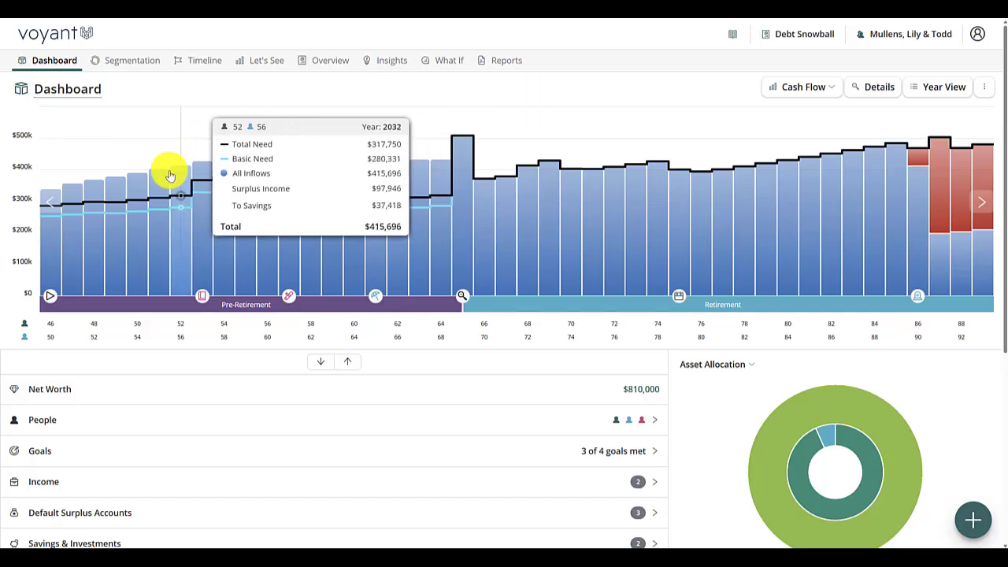
Inspect the 2026 income, need and surplus figures on the cash flow chart.
mouse_move(49, 231)
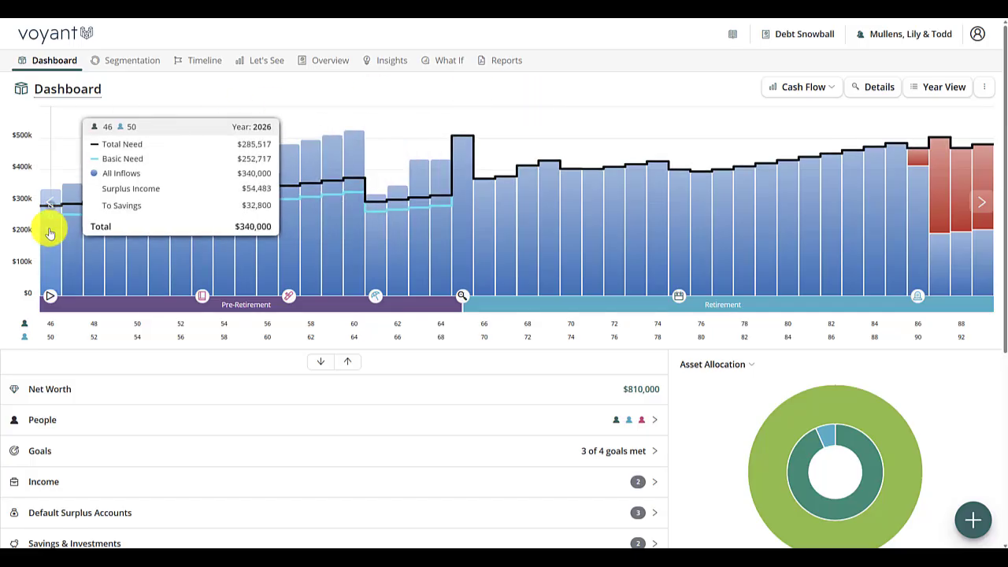
click(49, 231)
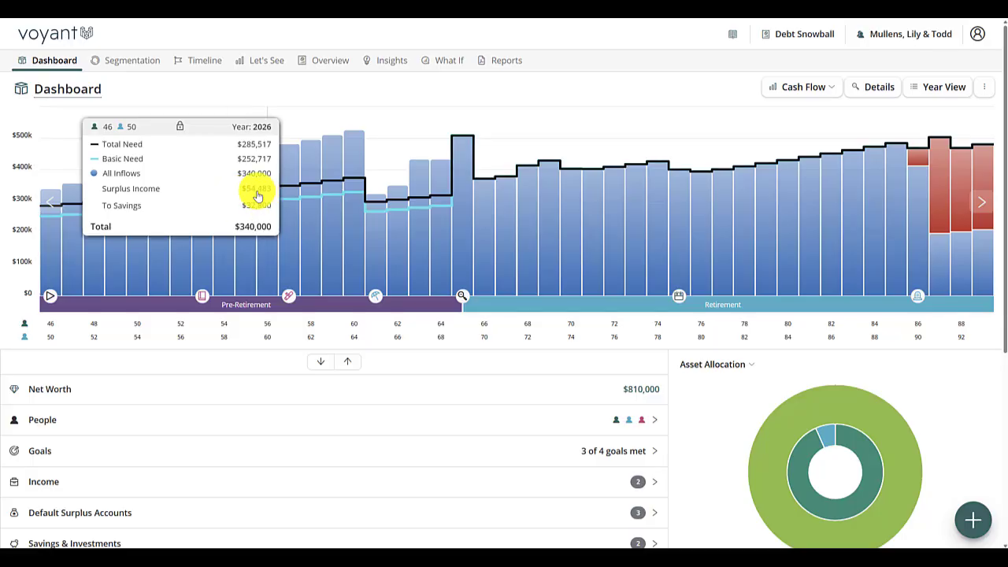
Set the first-listed default surplus account to sweep into Joint CC Debt, Student Loan Debt and Mortgage, in that order.
scroll(299, 400, down, 3)
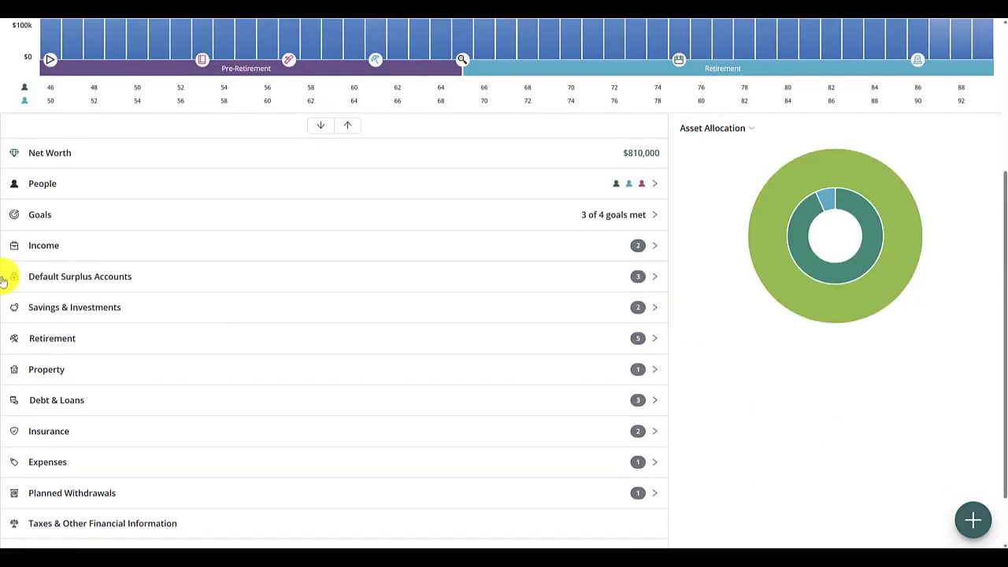
click(230, 284)
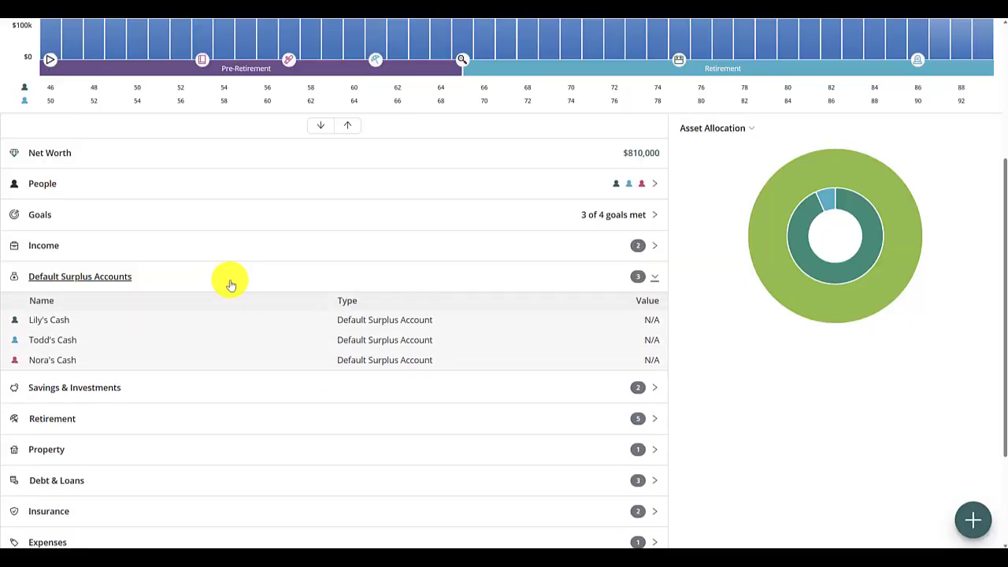
click(57, 329)
click(43, 239)
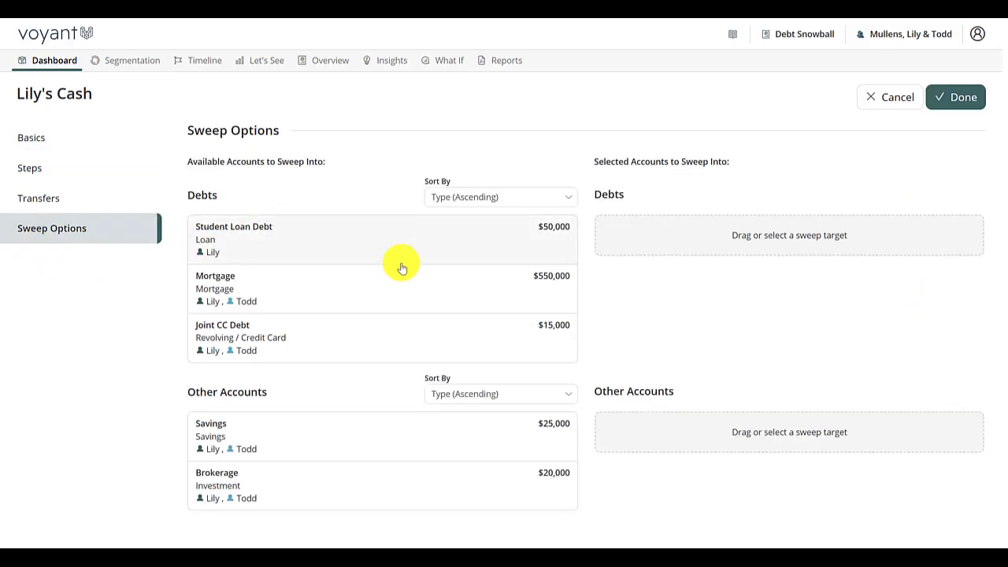
click(360, 344)
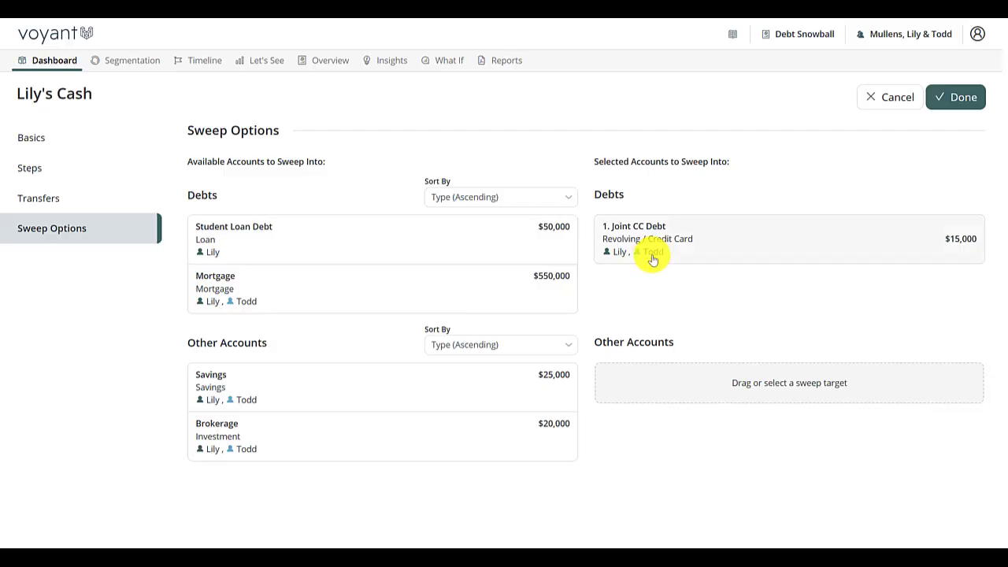
click(329, 244)
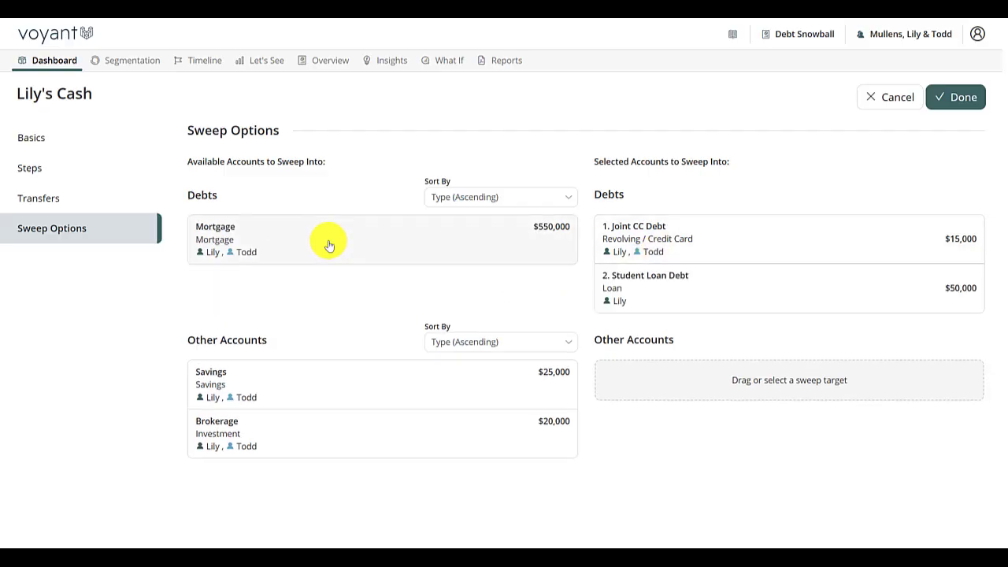
click(326, 247)
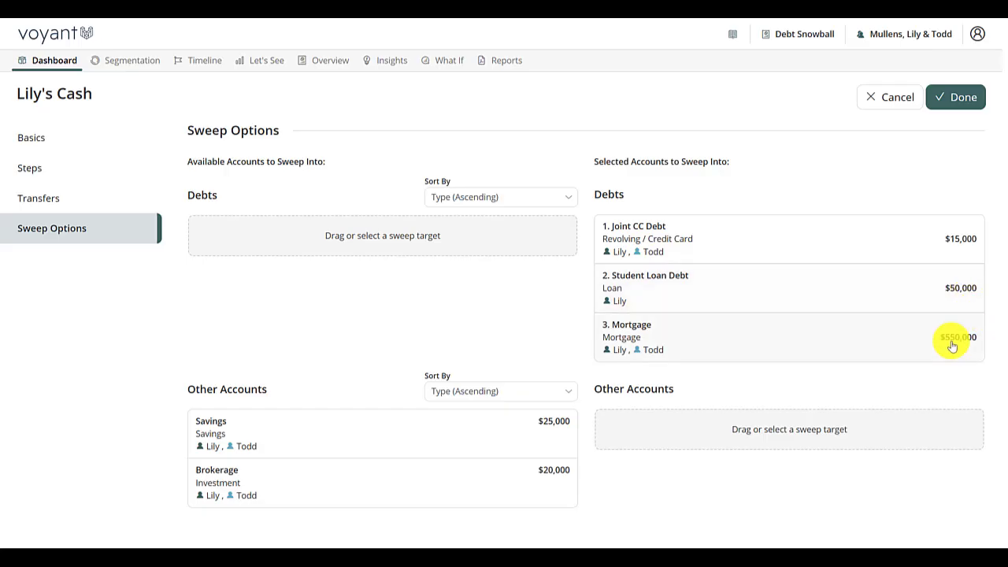
click(963, 96)
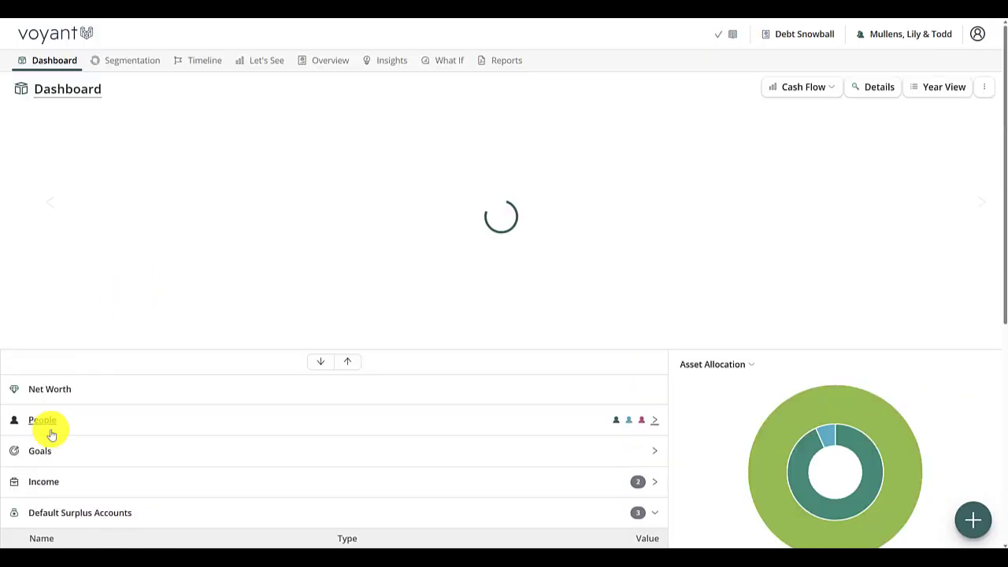
Set the second-listed default surplus account to sweep into Joint CC Debt, Student Loan Debt and Mortgage, in that order.
scroll(50, 432, down, 1)
click(128, 475)
scroll(79, 410, down, 2)
click(34, 347)
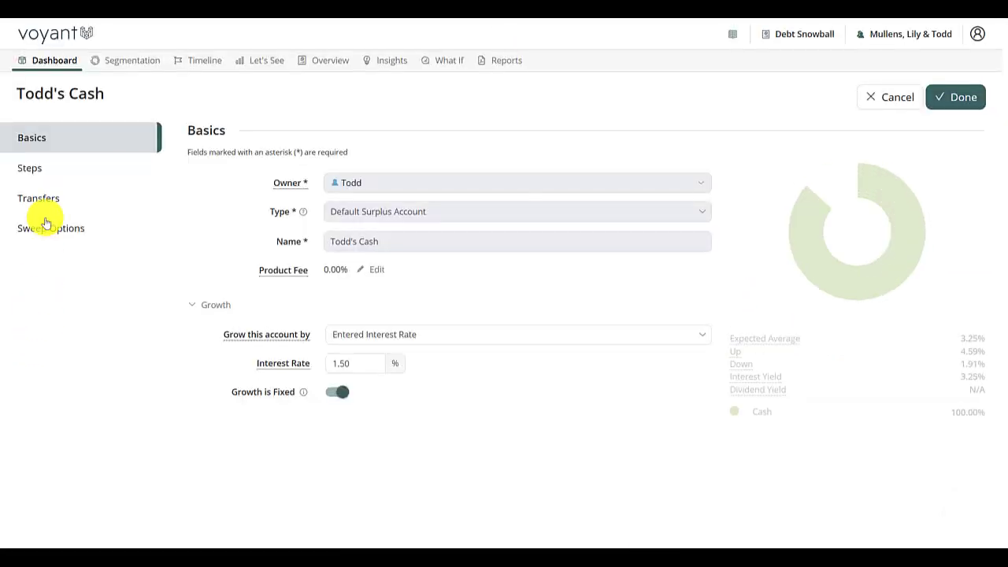
click(45, 228)
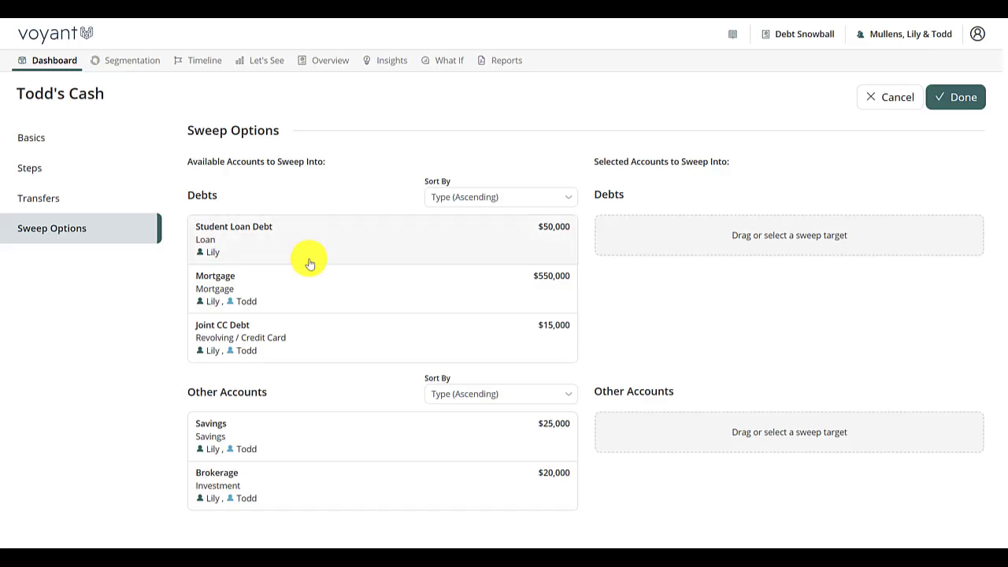
click(344, 342)
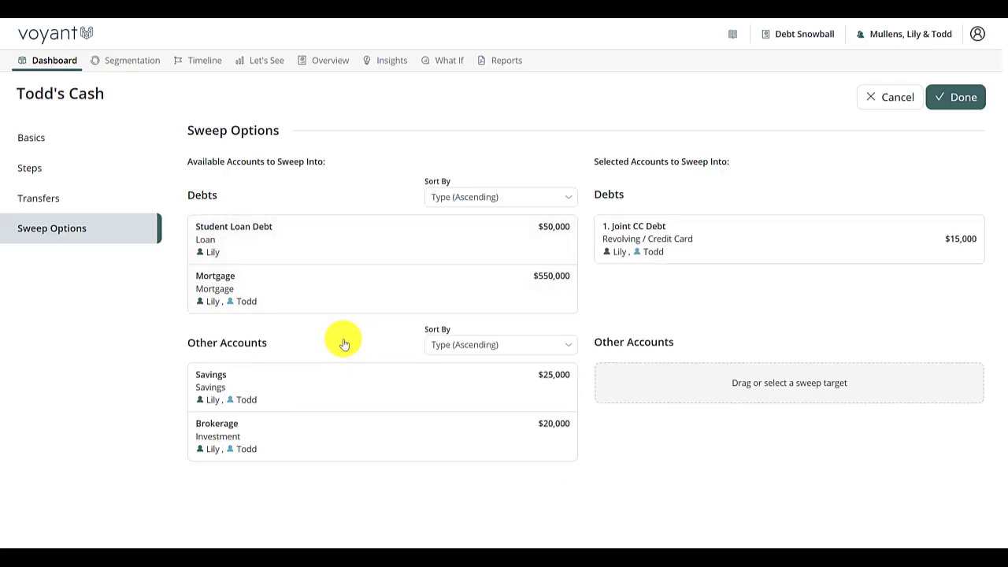
click(367, 247)
click(368, 252)
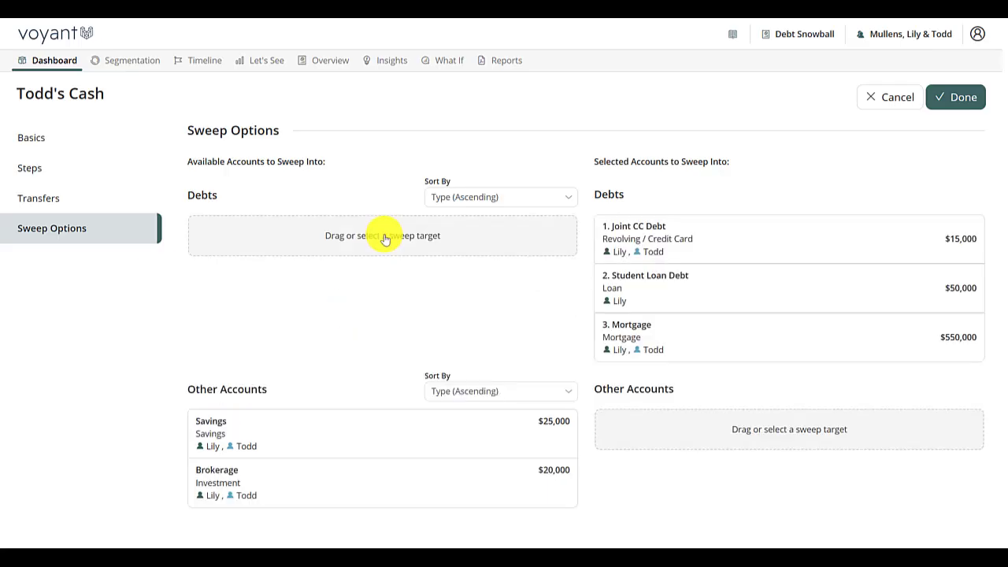
click(962, 97)
Enable transferring all excess income / credits to savings in the plan's calculation settings.
scroll(291, 358, down, 5)
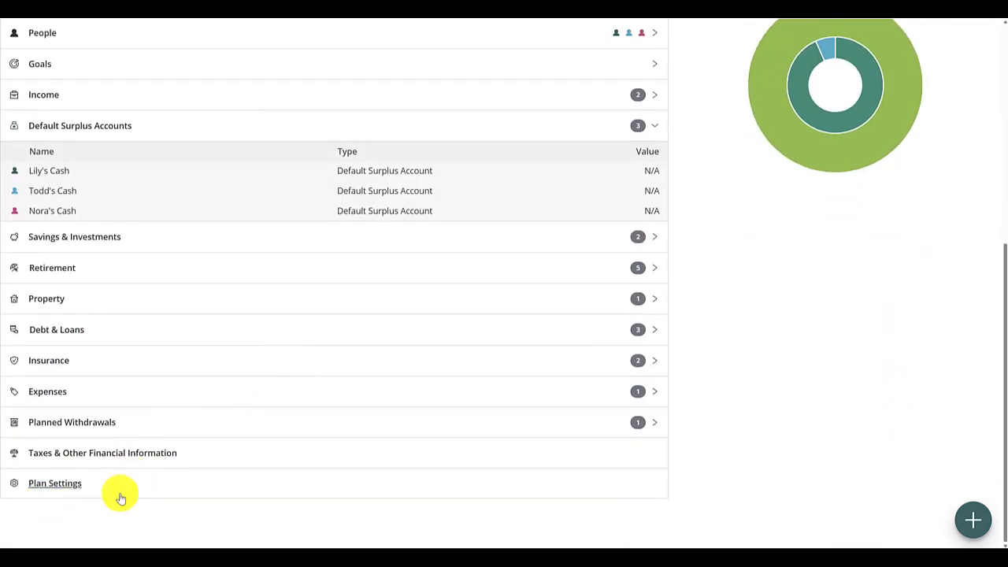
click(162, 490)
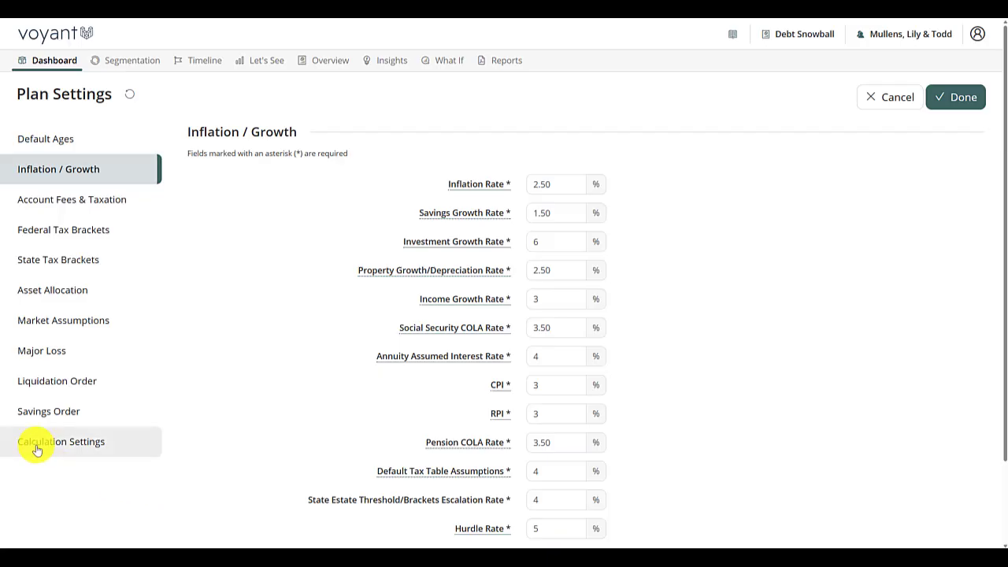
click(35, 447)
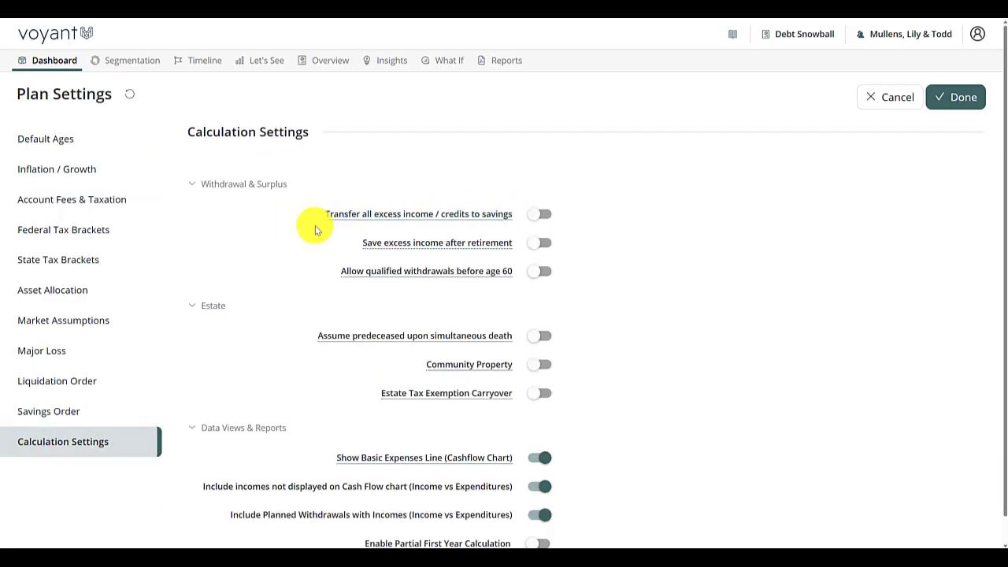
click(544, 216)
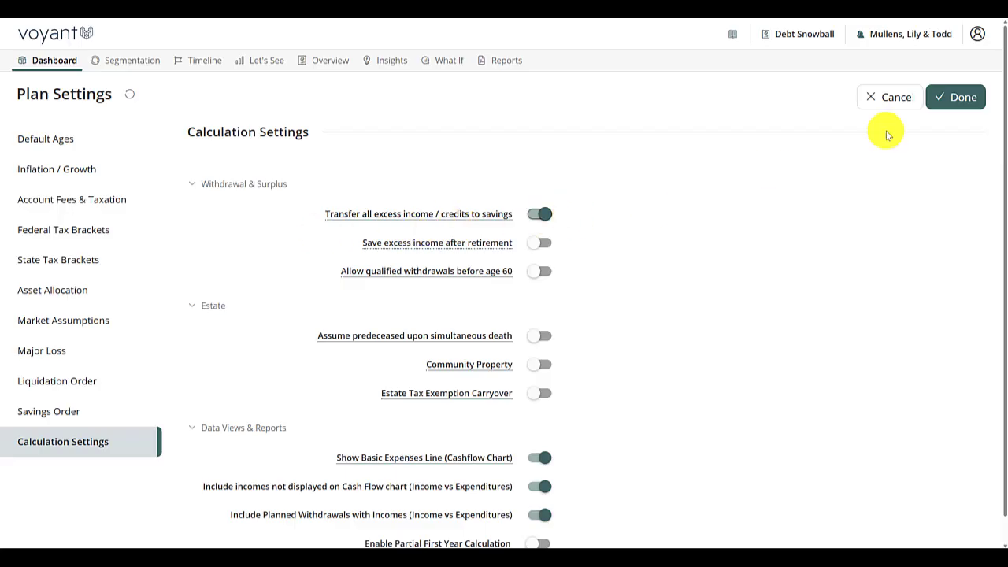
click(968, 97)
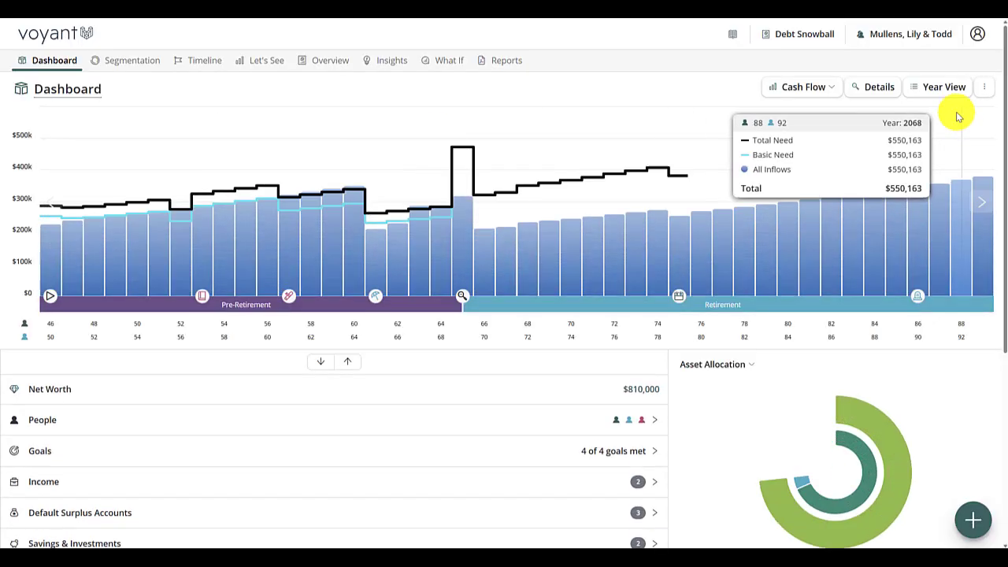
Show the Debts chart with details and examine the yearly debt balances from 2026 onward.
click(827, 91)
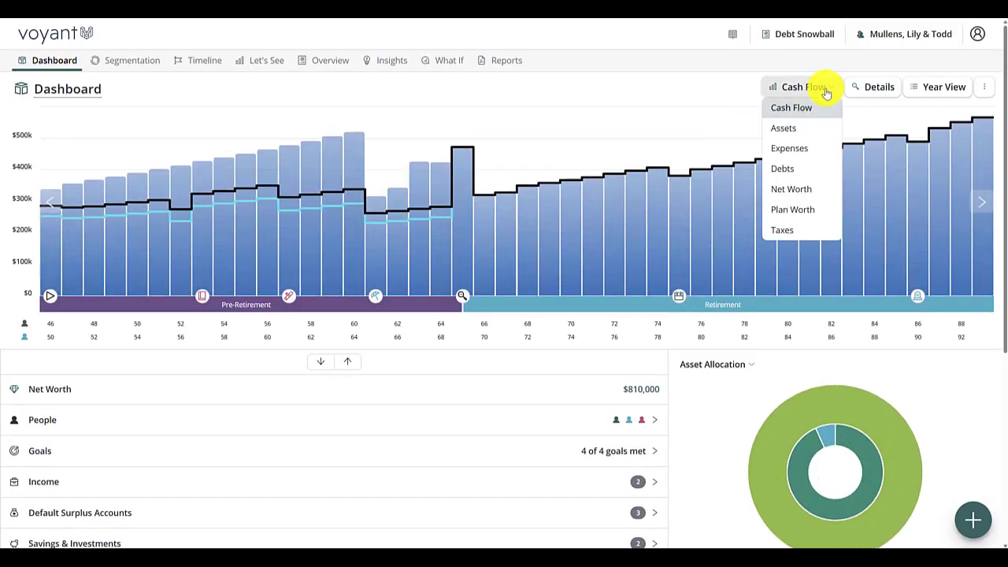
click(809, 171)
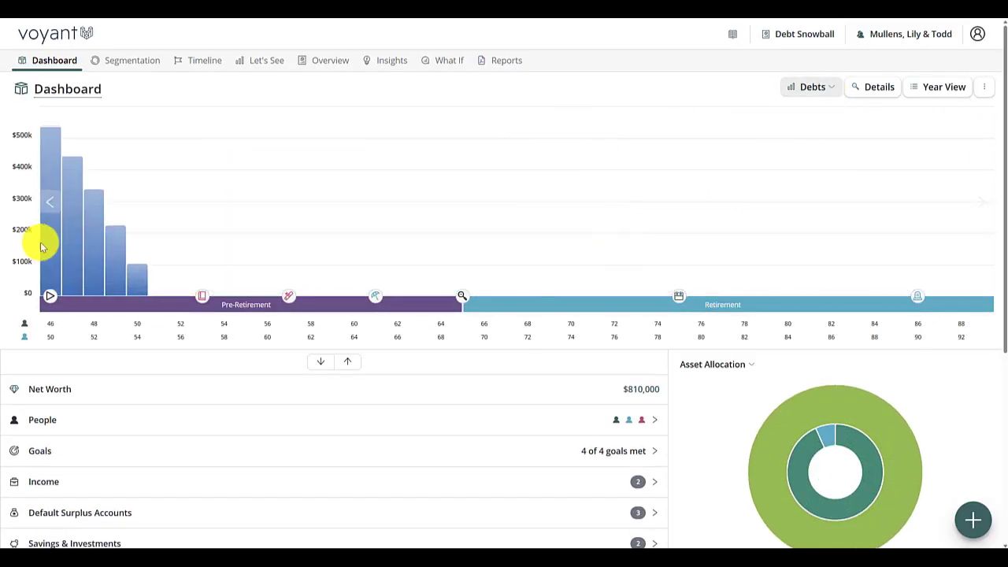
click(887, 88)
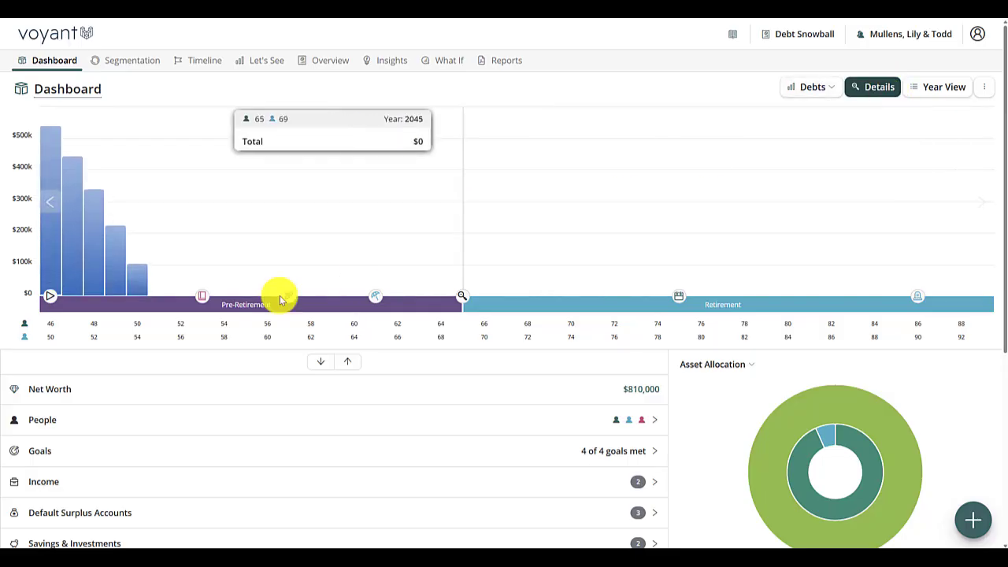
mouse_move(45, 158)
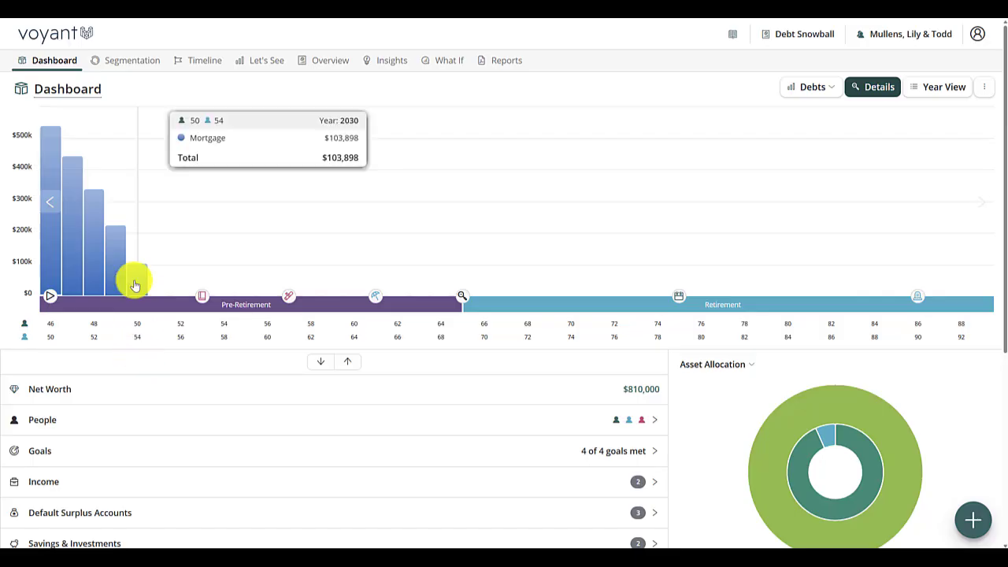
Compare the debt payoff of the Debt Snowball plan with that of the Base Plan.
click(264, 63)
click(258, 173)
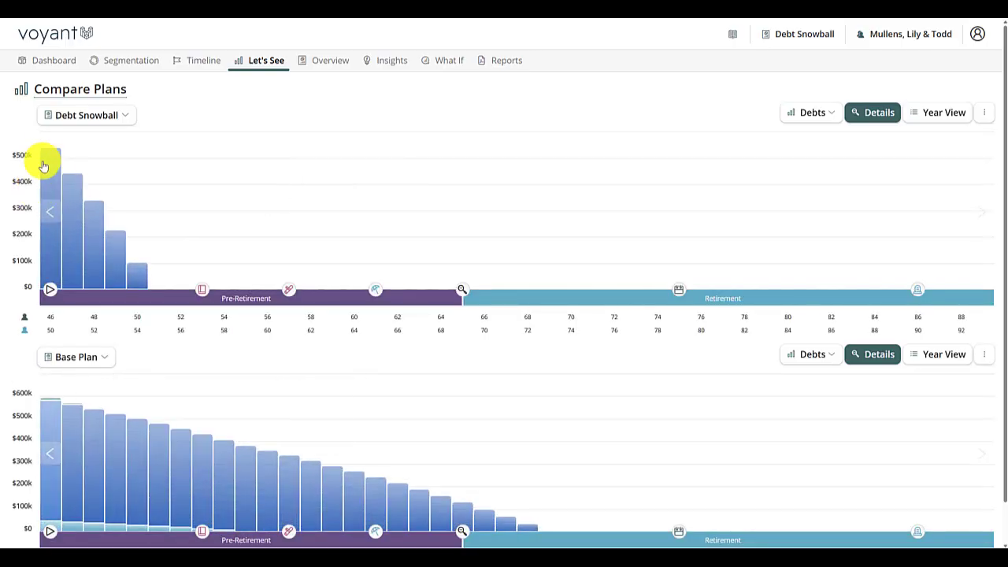
mouse_move(48, 181)
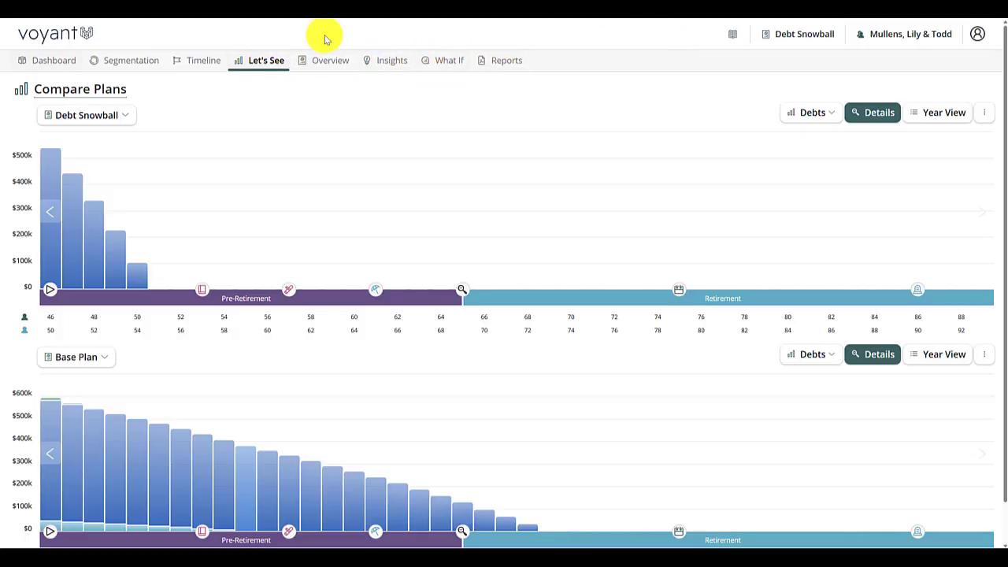
Create a what-if plan named "Debt Snowball - Specific Amounts" as a copy of the Base Plan.
click(450, 62)
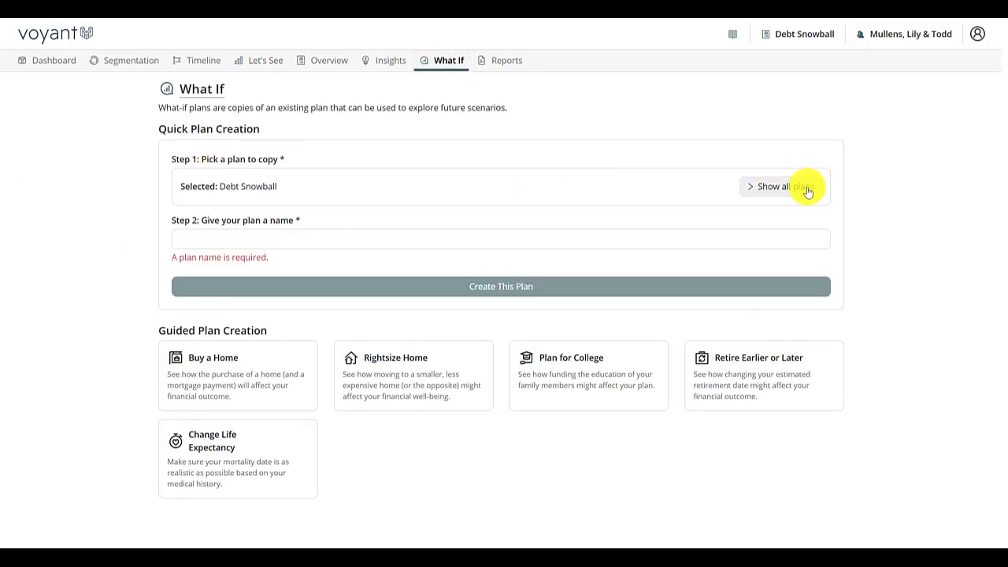
click(760, 190)
click(256, 234)
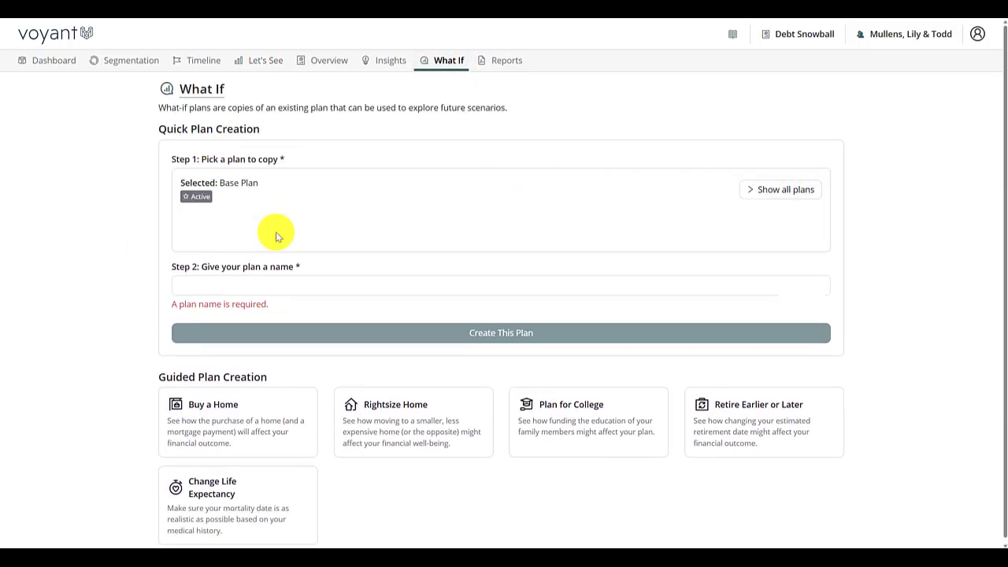
click(262, 244)
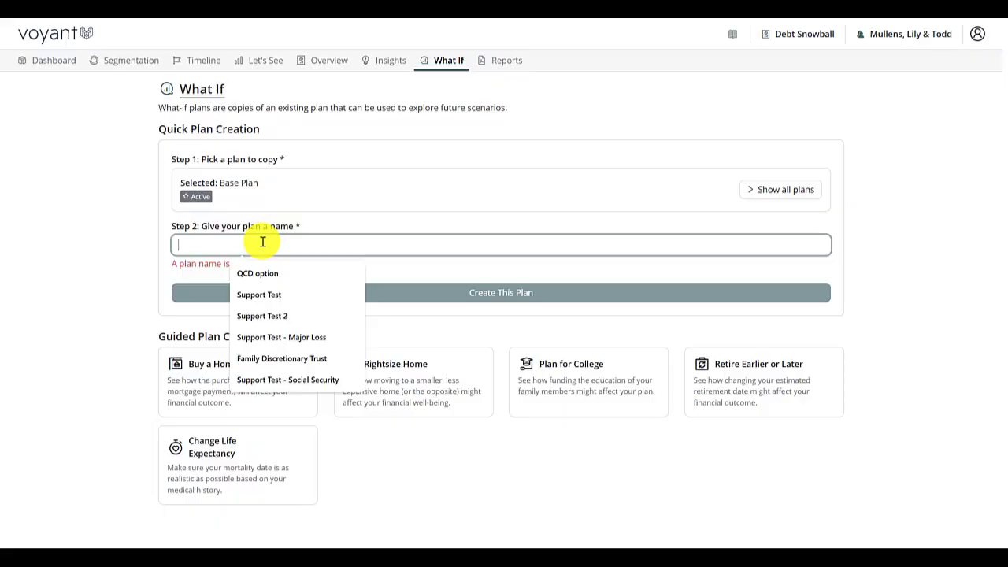
text(Debt Snow)
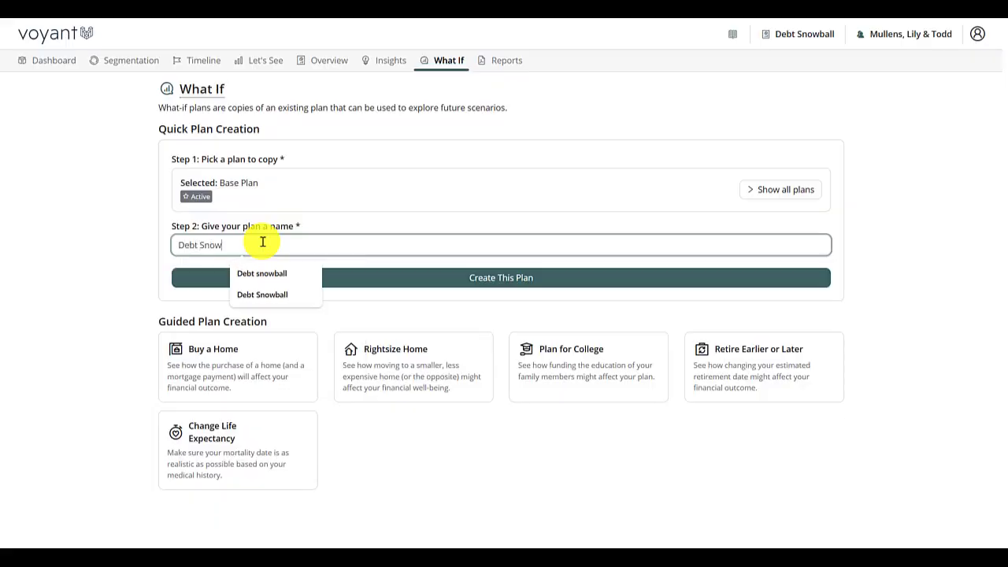
text(ball - Specific Amount)
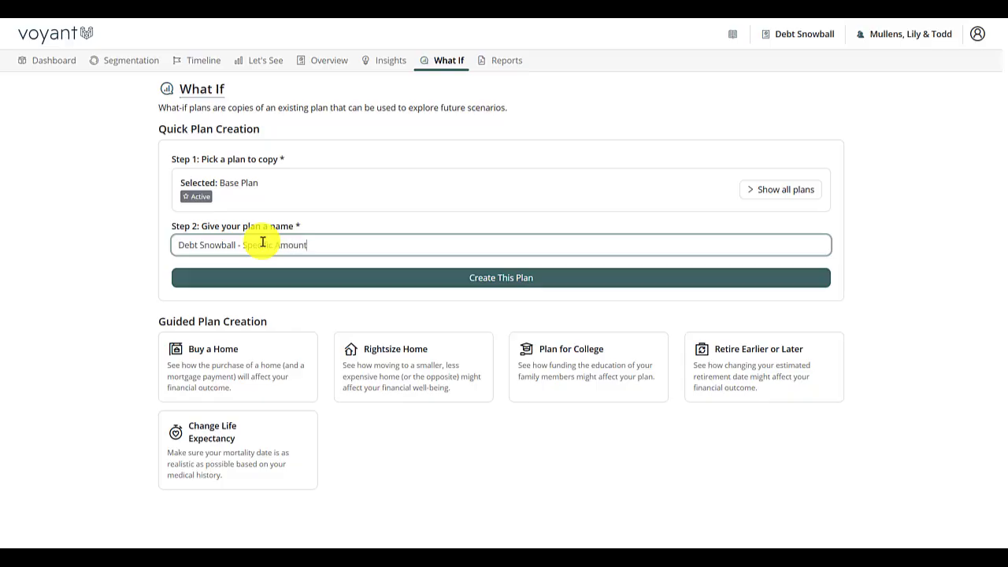
text(s)
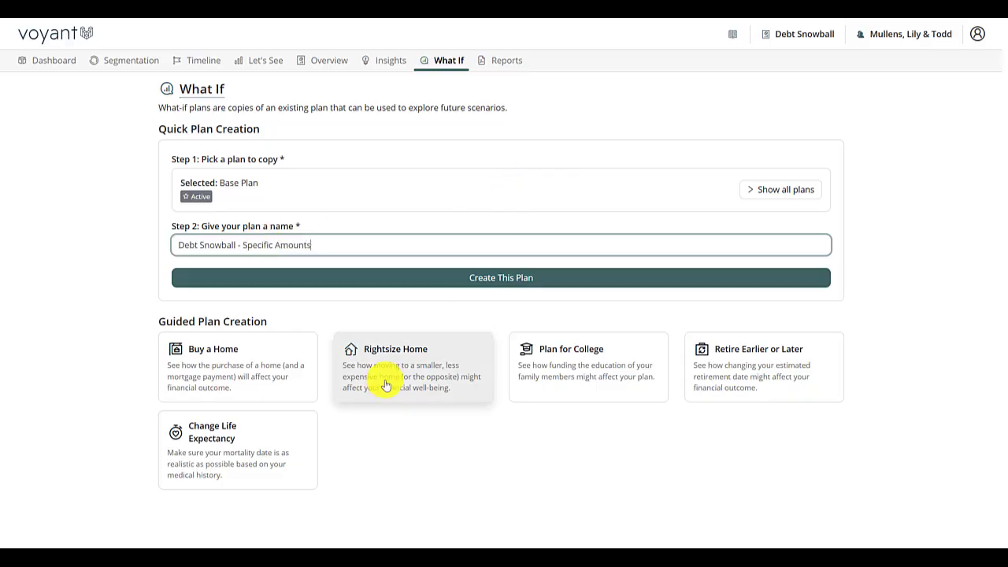
click(487, 283)
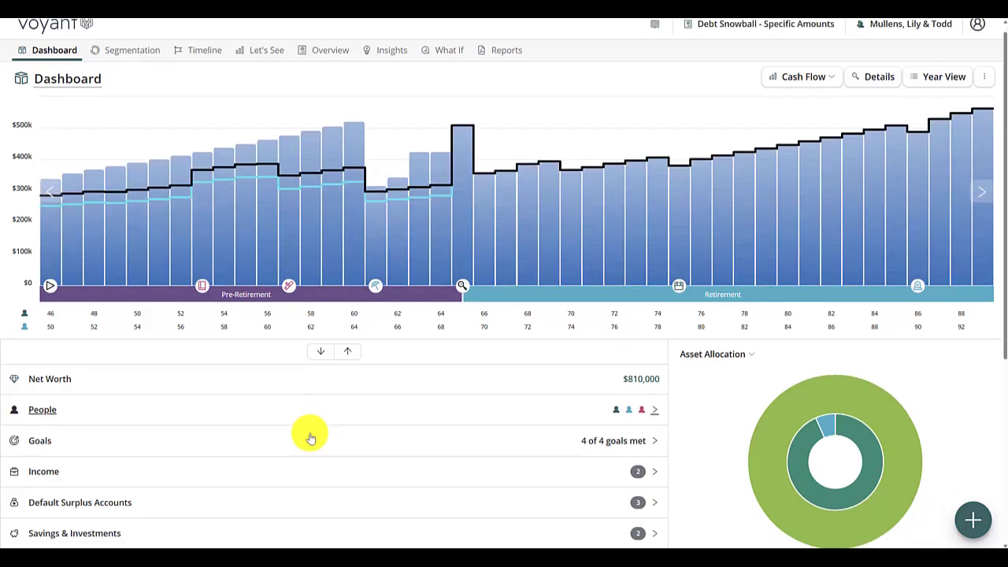
Clear the payment amount of Joint CC Debt, set its payment duration to 2 years and save the debt.
scroll(308, 434, down, 4)
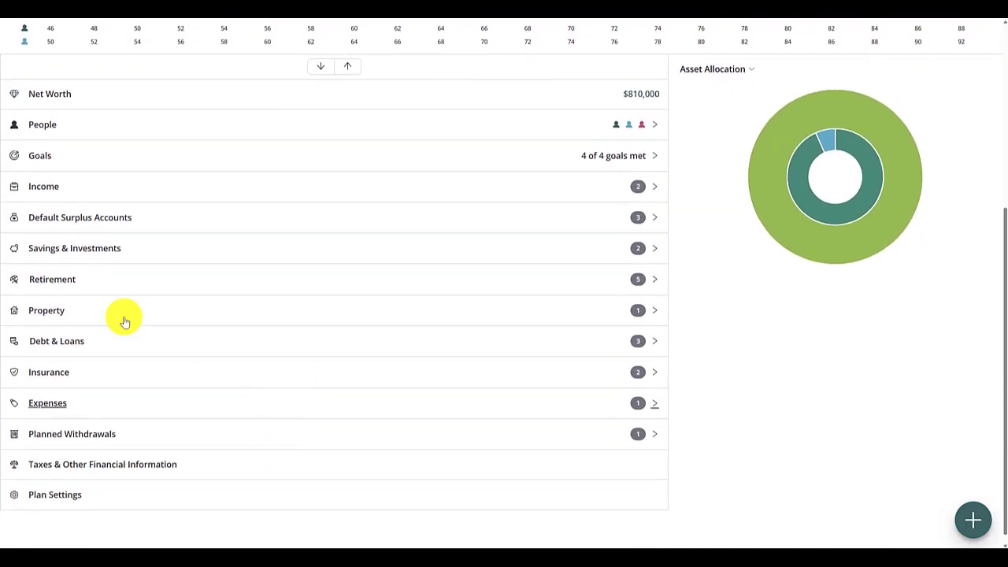
click(200, 348)
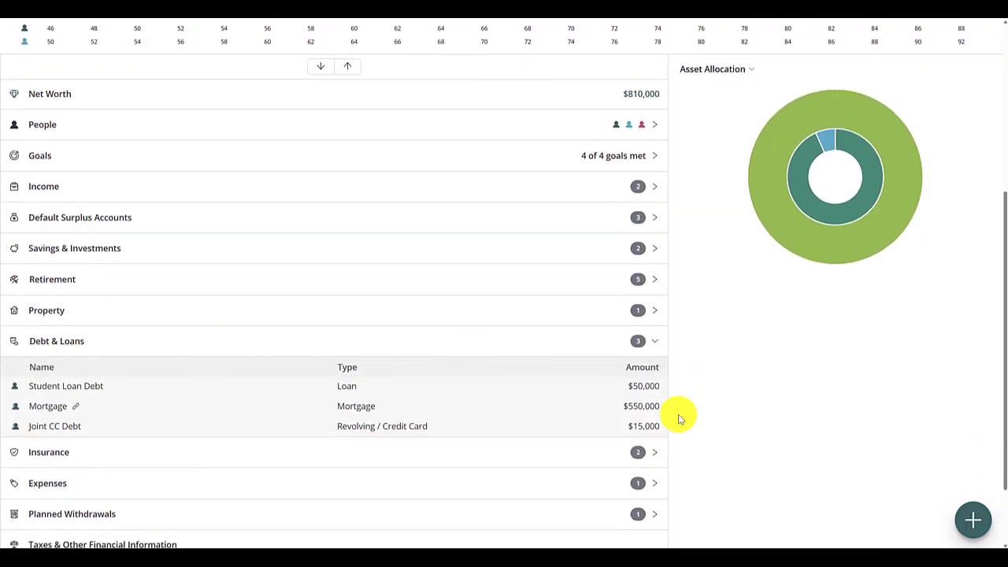
click(501, 435)
double_click(396, 390)
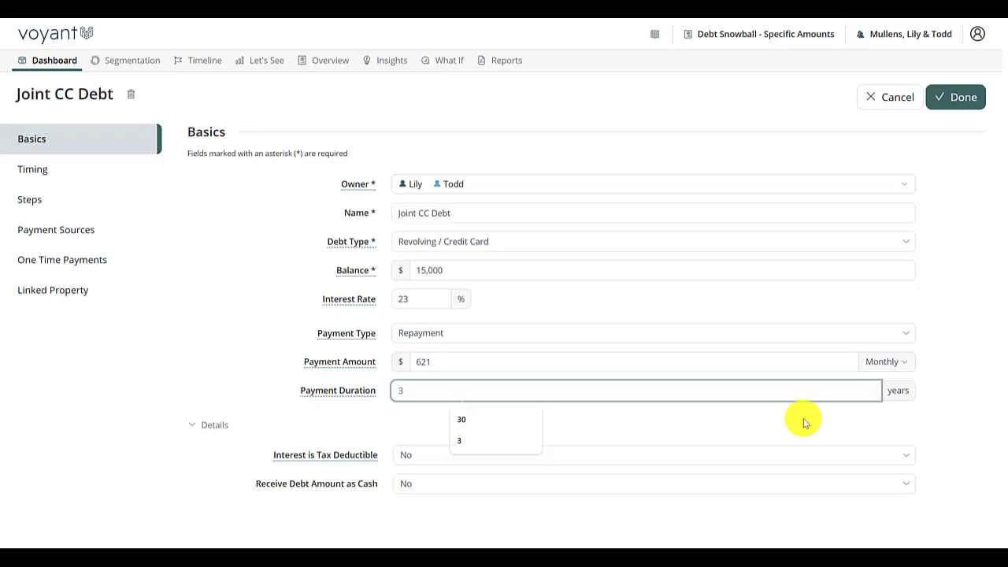
drag(439, 358, 365, 364)
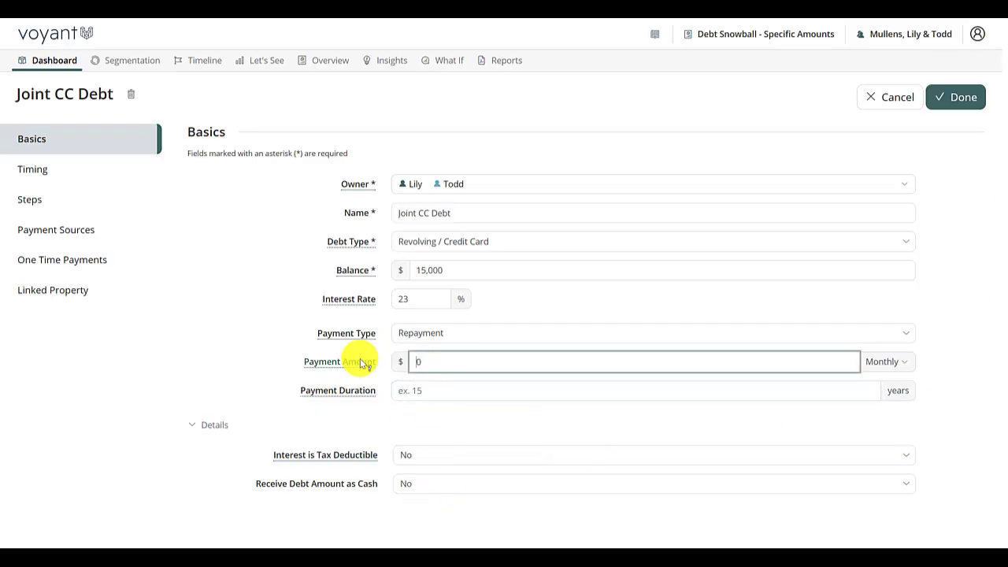
click(420, 390)
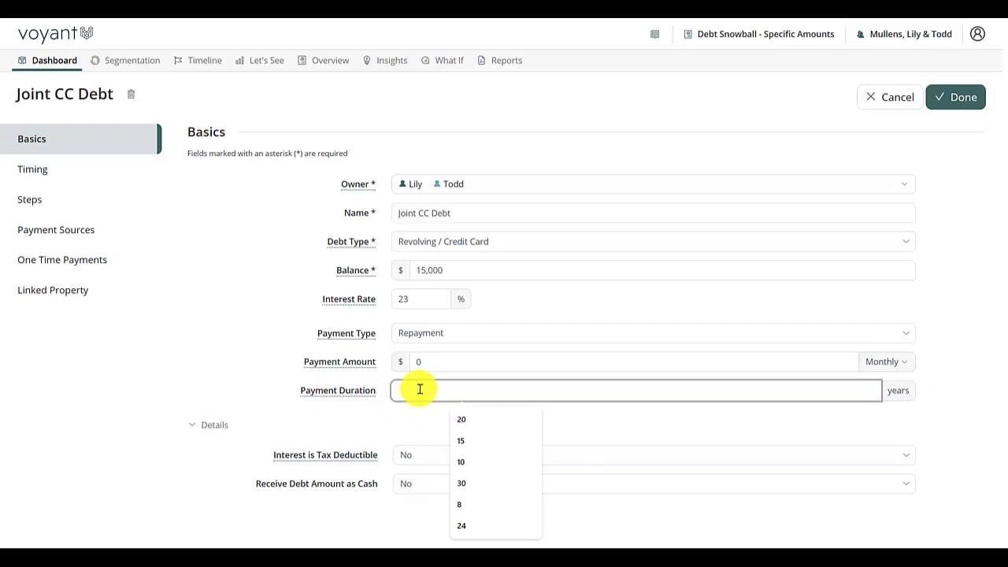
text(2)
click(466, 433)
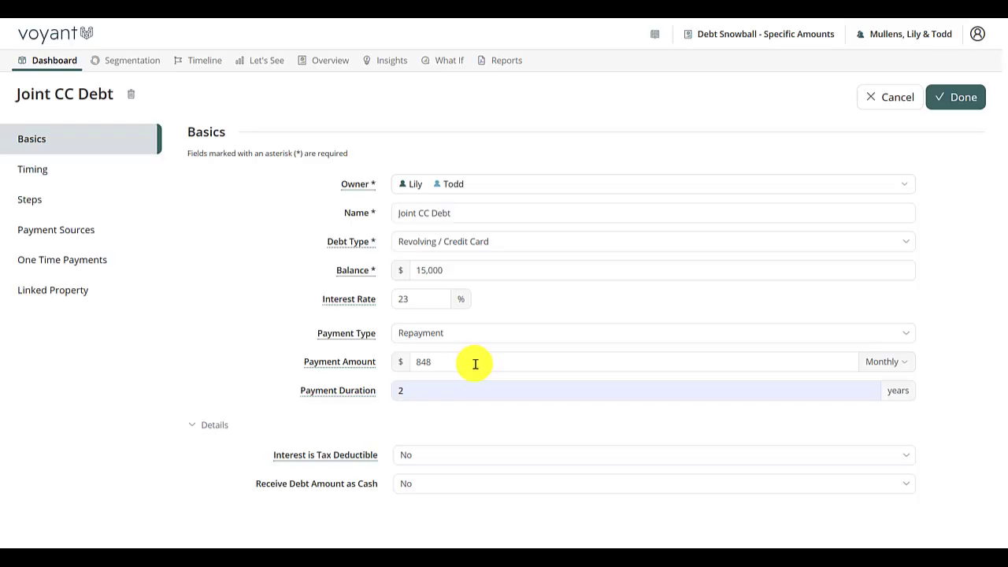
click(965, 101)
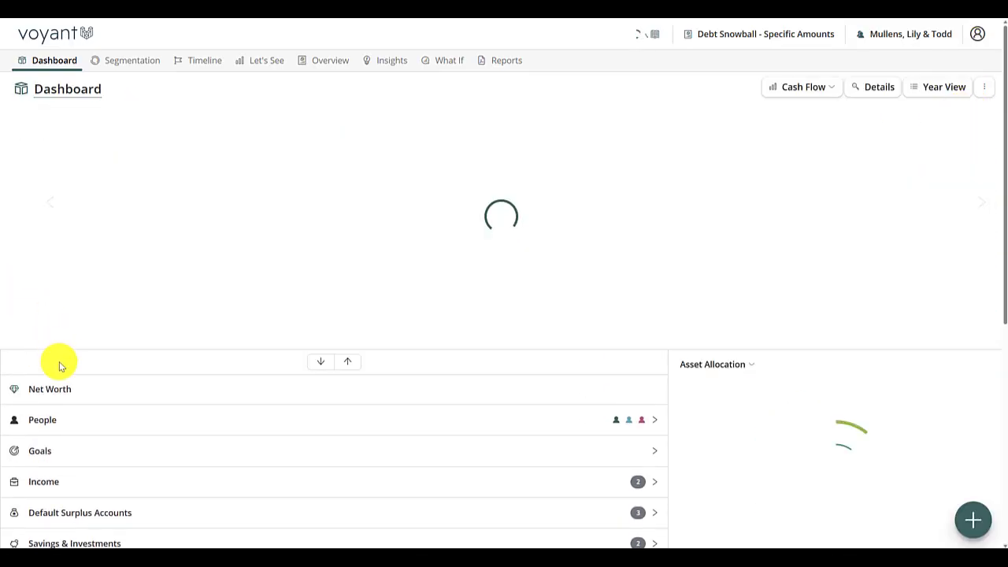
Add a step to Student Loan Debt that changes the payment to $2,000 monthly.
scroll(414, 390, down, 1)
scroll(414, 389, down, 2)
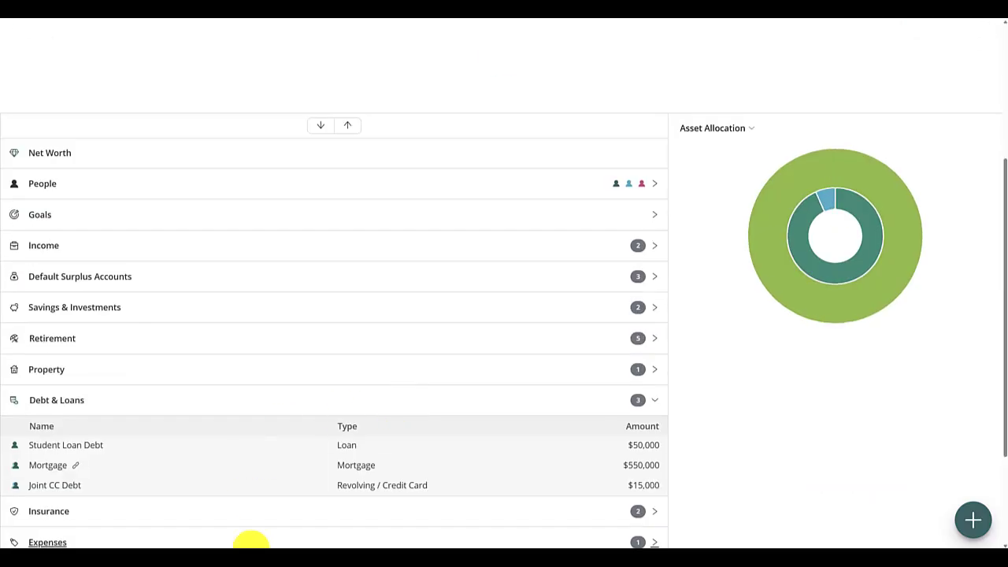
click(206, 449)
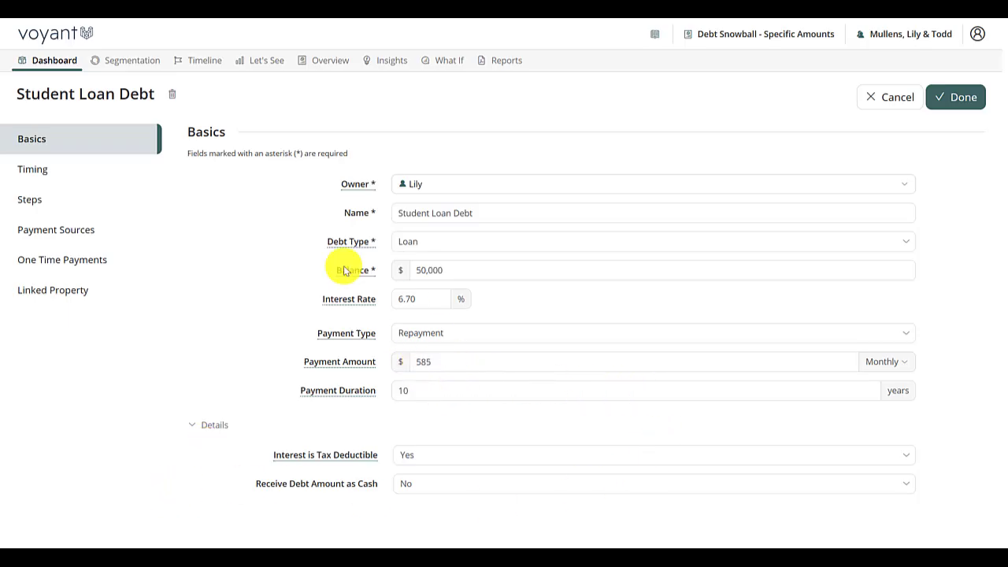
click(43, 203)
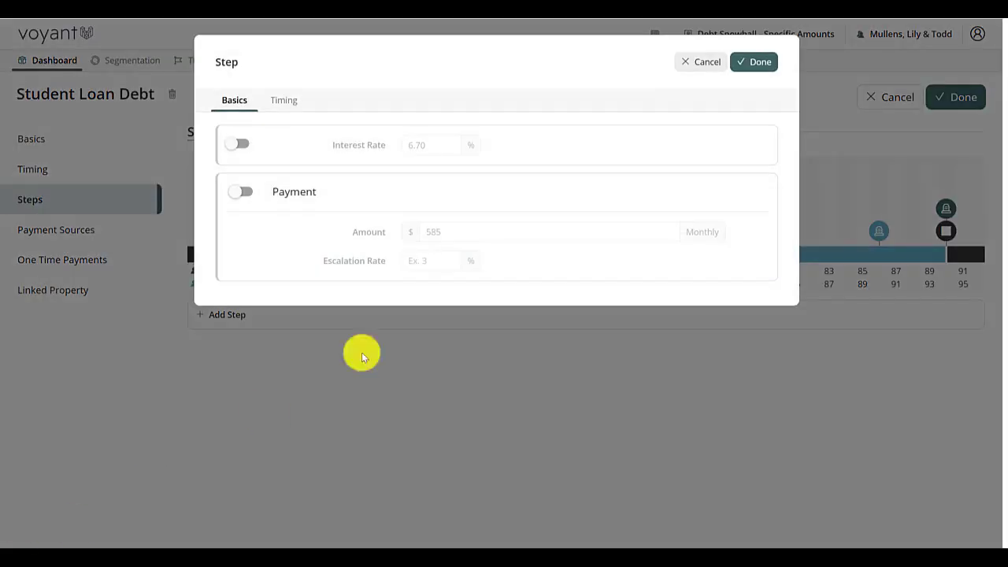
click(246, 190)
drag(499, 230, 365, 229)
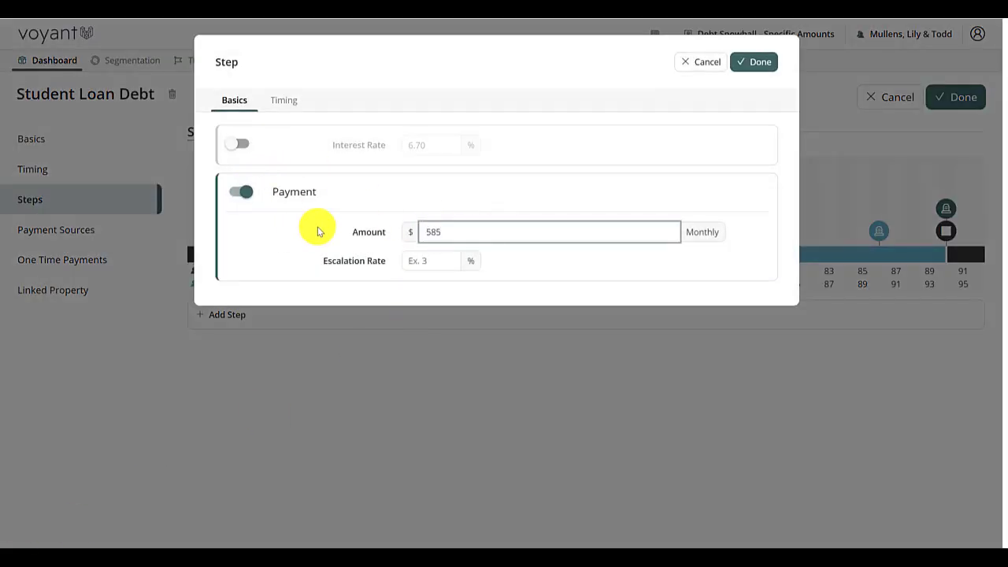
Time the student loan step at age 48 with a new event "Increase student loan debt paydown", using the age-57 event's type, and save.
click(277, 103)
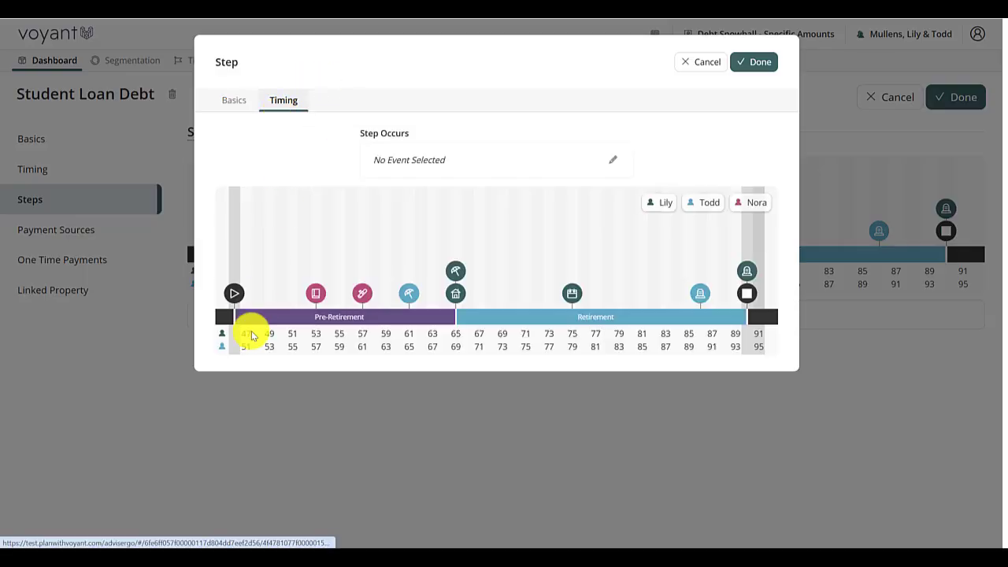
click(260, 267)
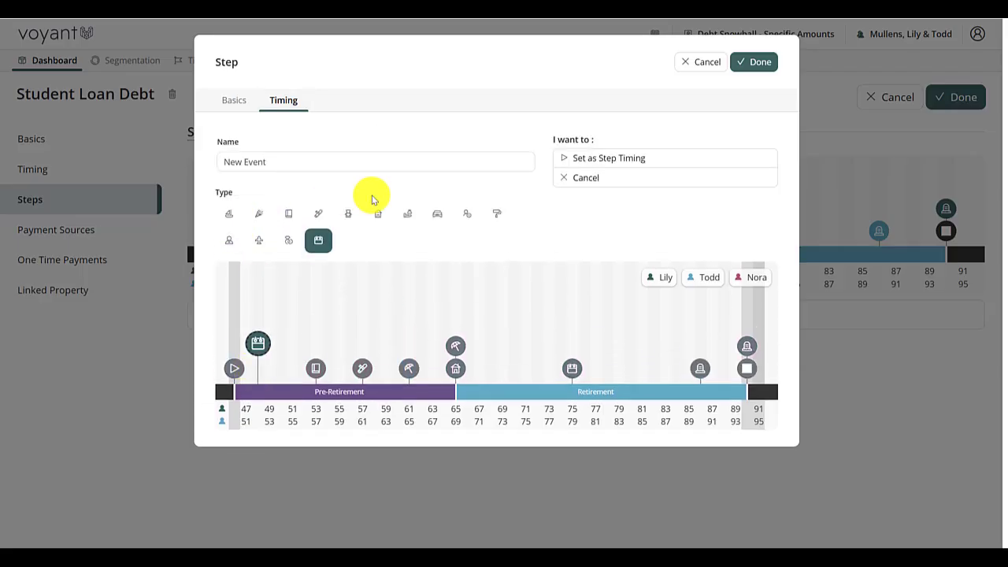
click(320, 214)
drag(277, 163, 218, 159)
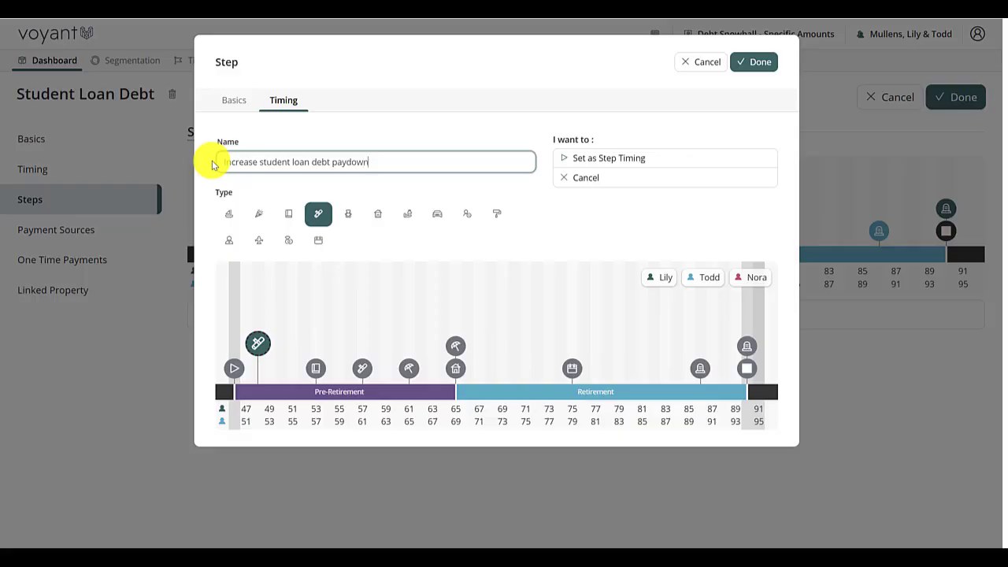
click(626, 157)
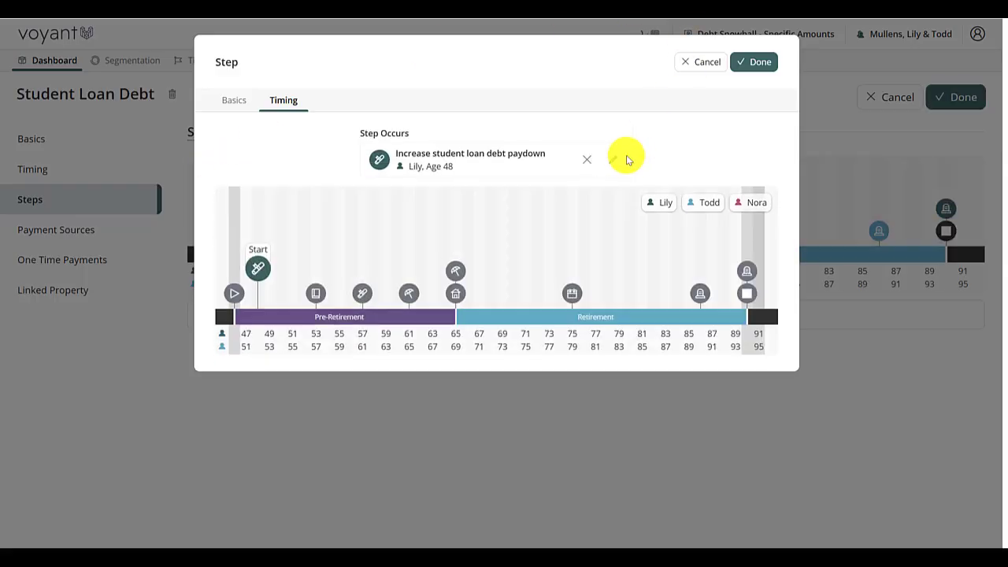
click(759, 64)
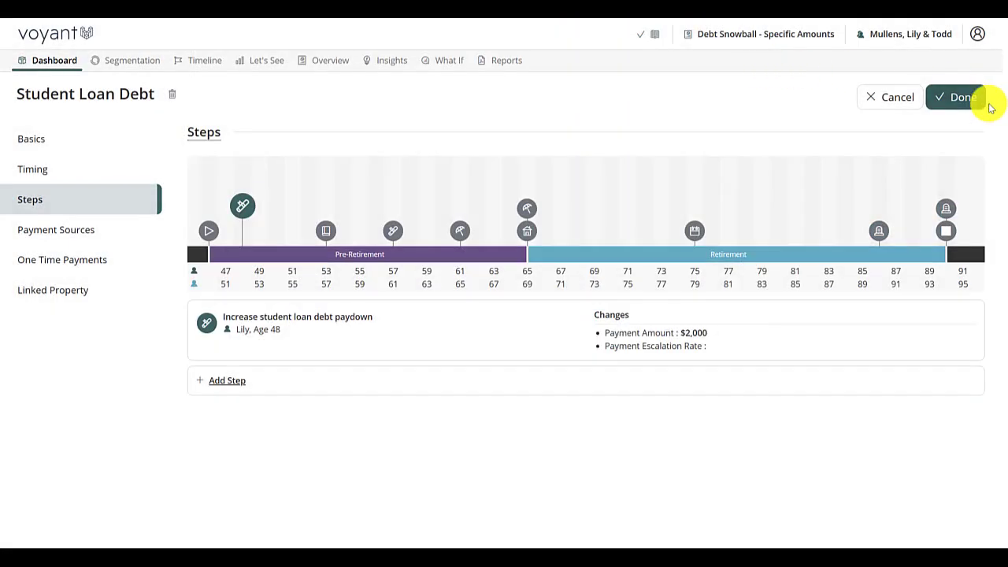
click(966, 97)
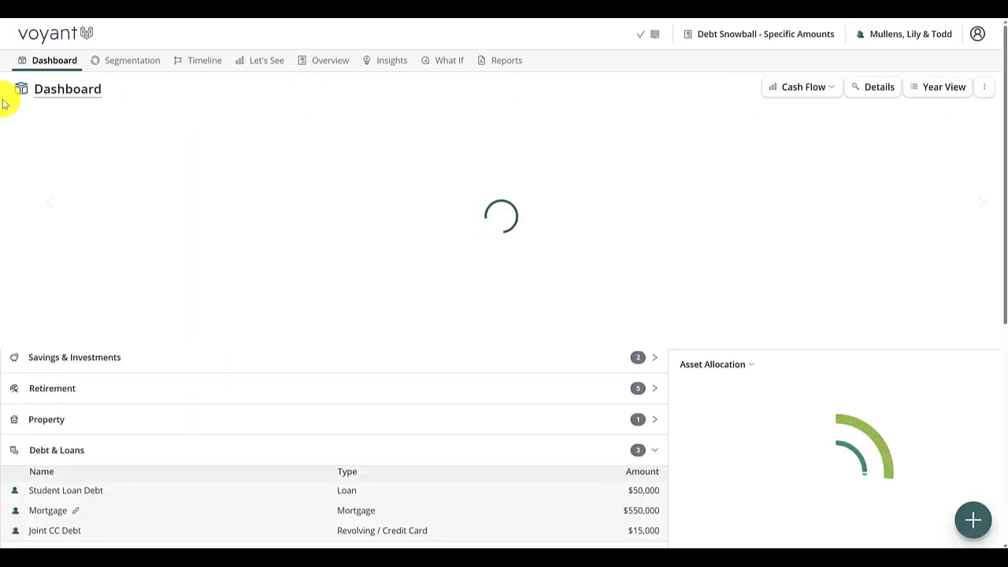
Show the Debts chart with details and examine the balances of each debt over the first years.
click(801, 88)
click(783, 167)
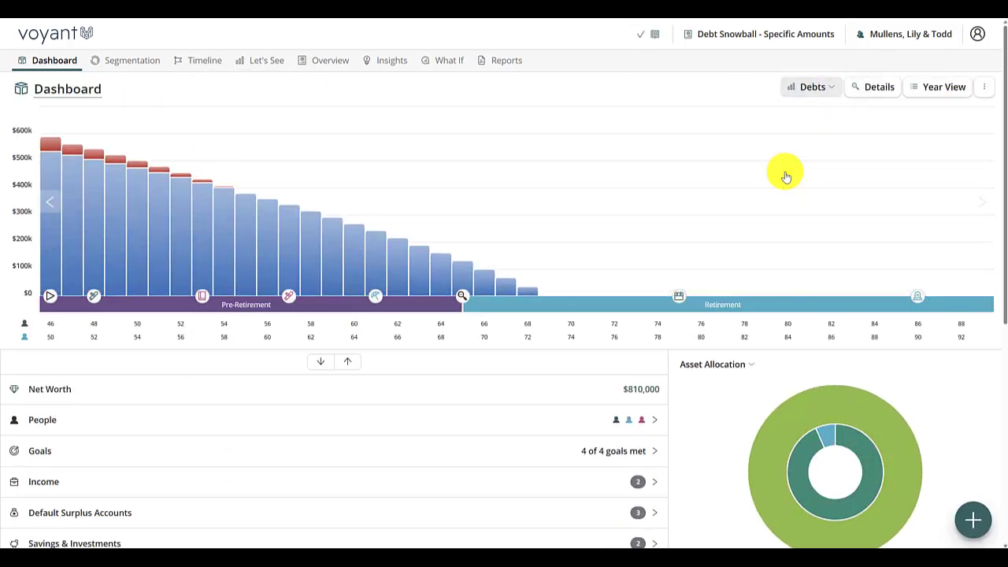
click(877, 85)
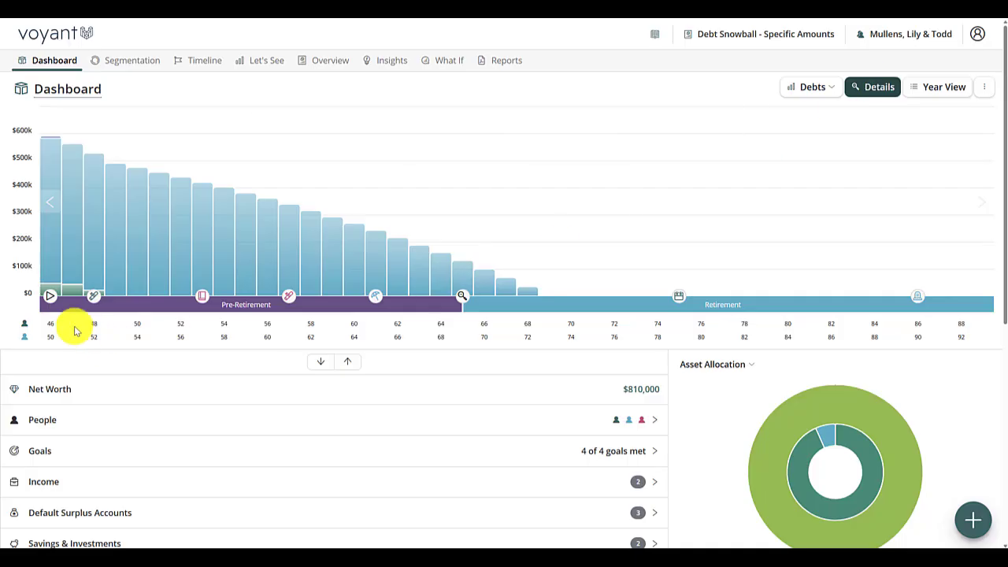
mouse_move(47, 276)
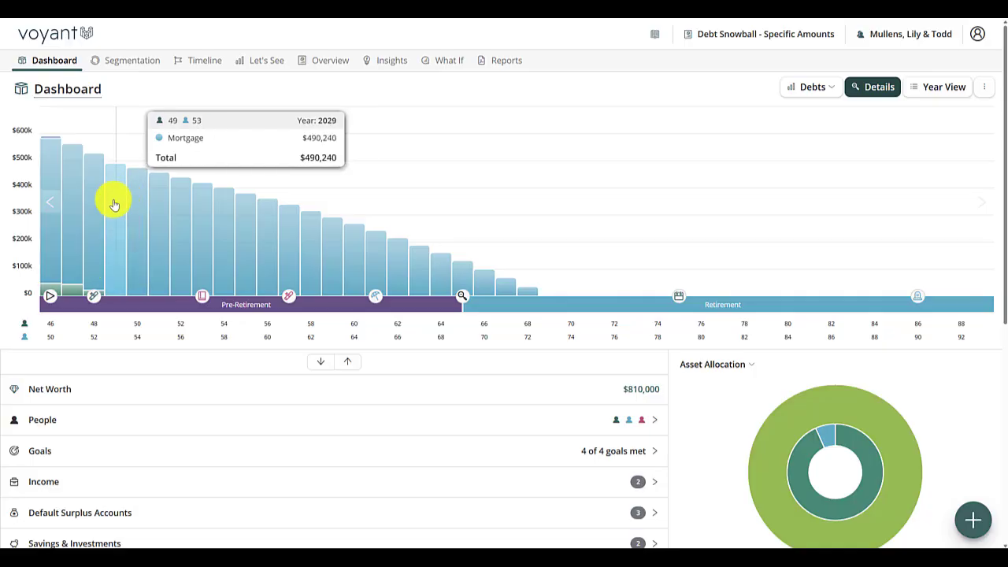
Add a step to the Mortgage that changes the payment to $5,000 monthly.
scroll(118, 425, down, 3)
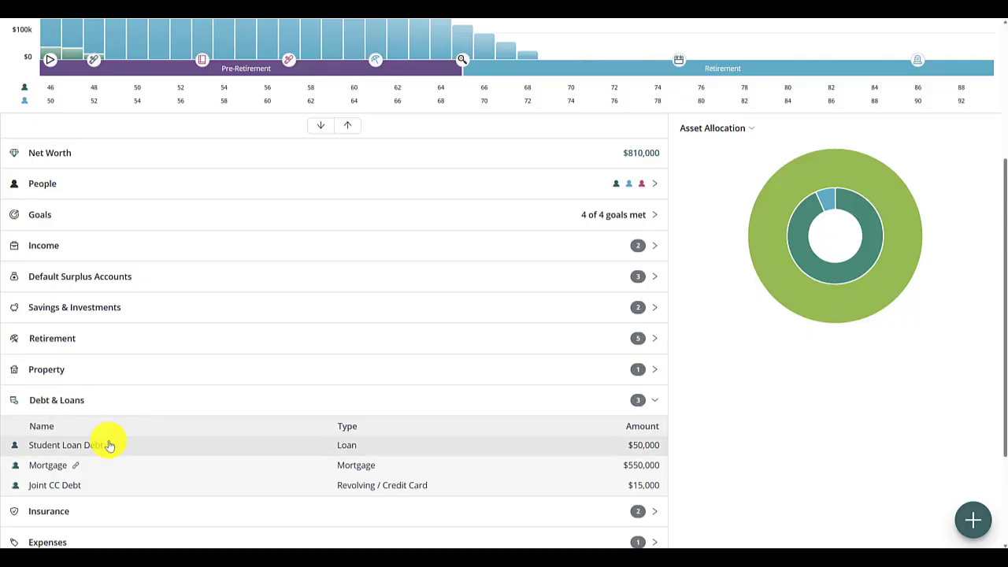
click(302, 466)
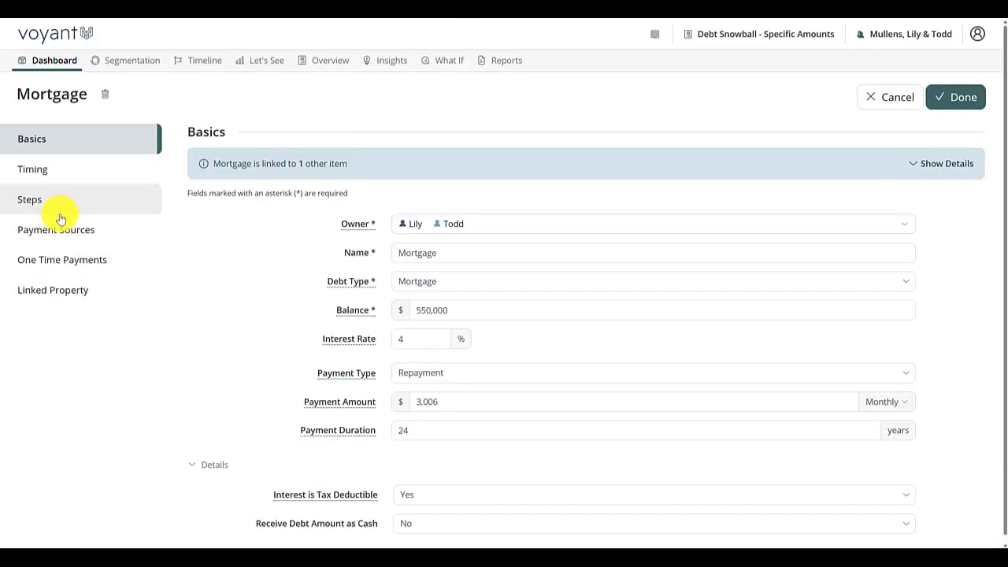
click(473, 401)
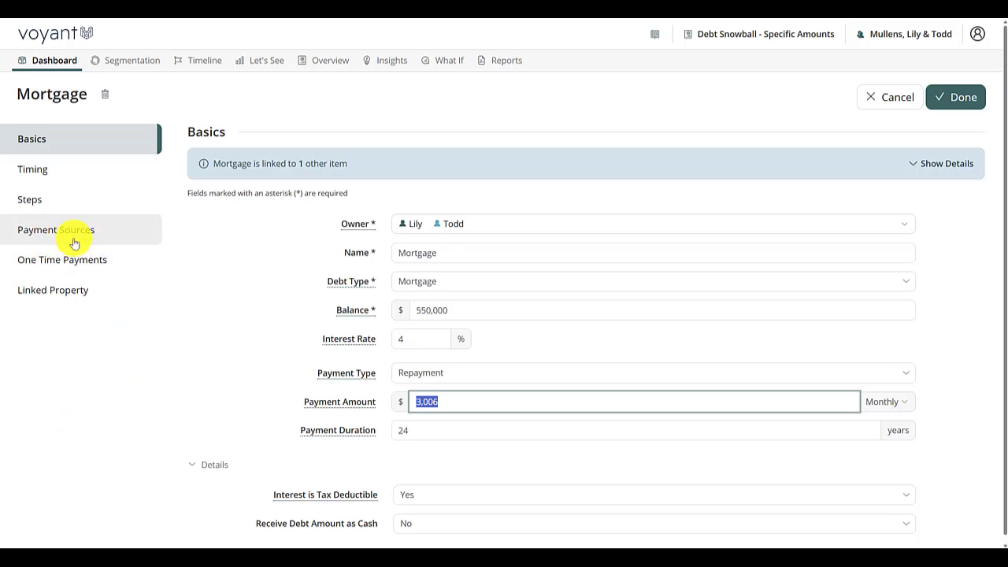
click(45, 201)
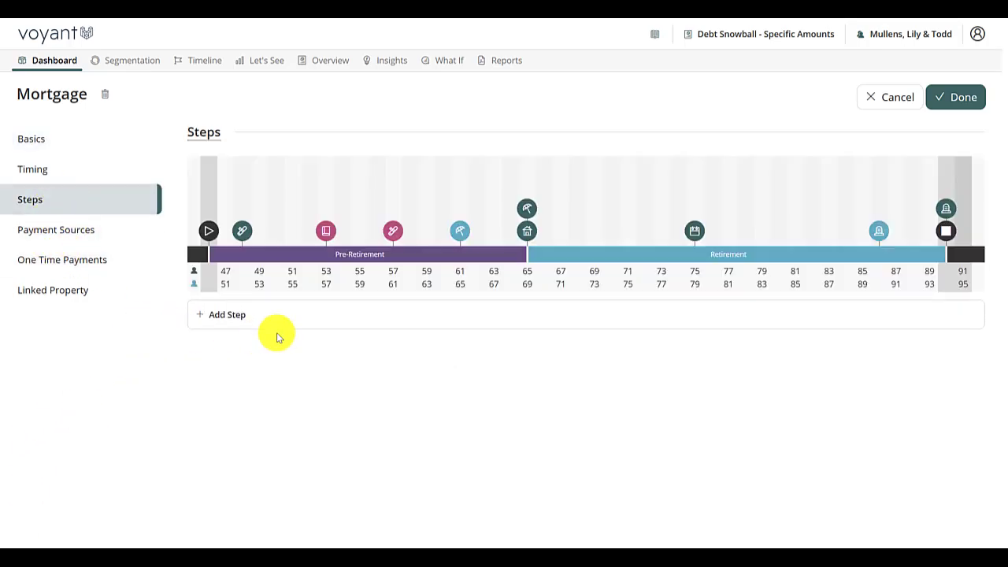
click(263, 316)
click(241, 191)
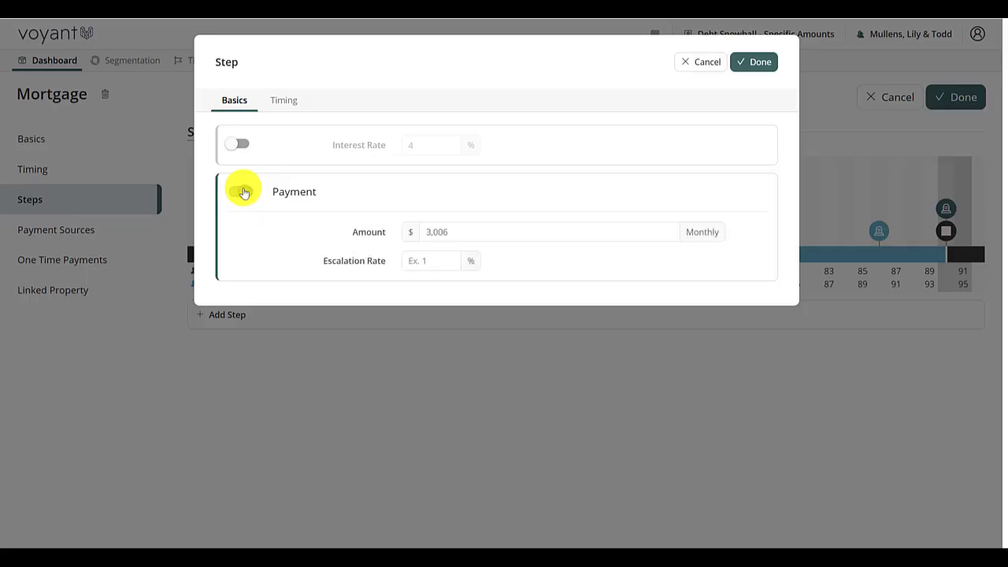
click(473, 232)
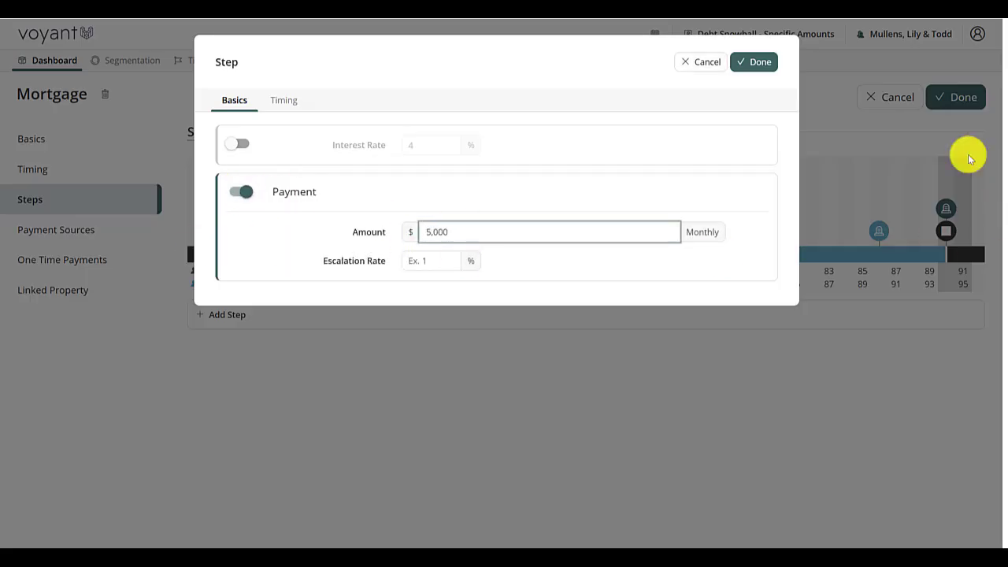
Time the mortgage step in 2029 with a new event named "Step Up Mortgage pmt" and save the mortgage.
click(281, 105)
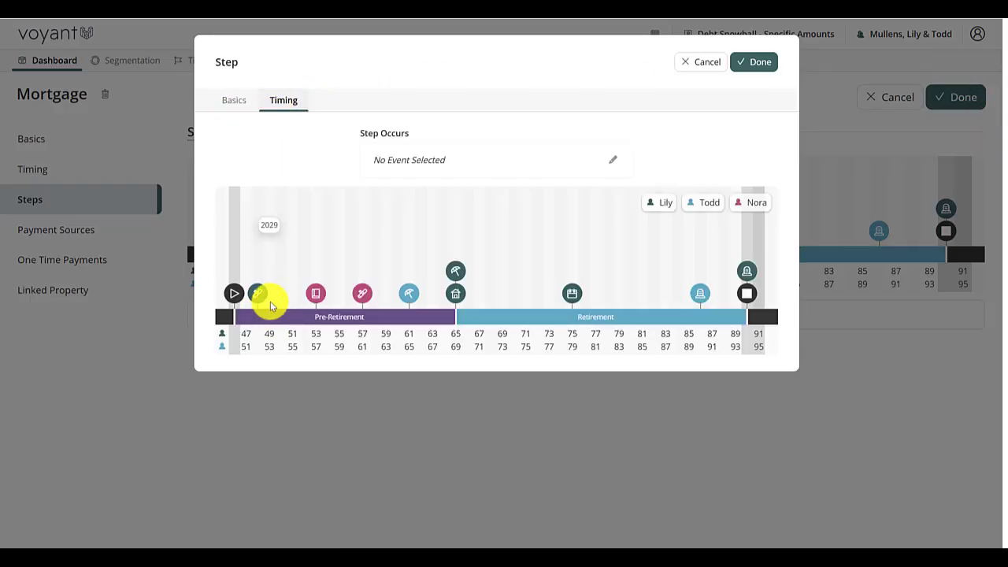
click(269, 258)
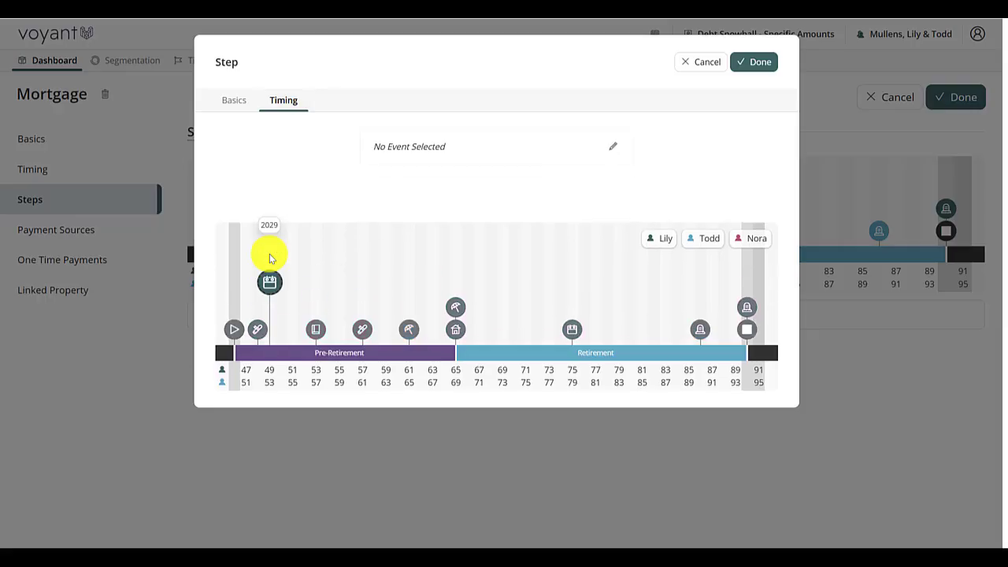
drag(292, 158, 219, 148)
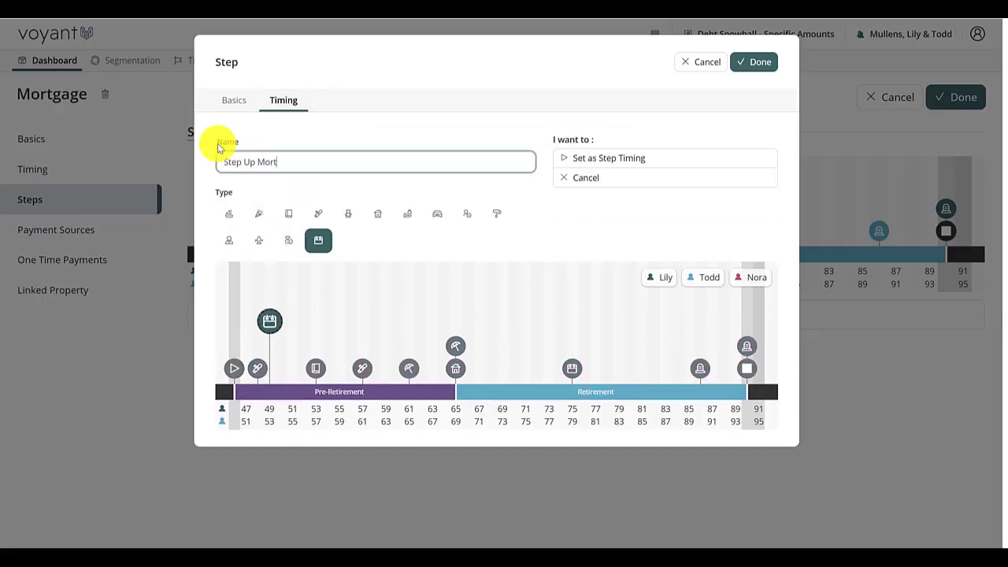
text(Step Up Mortgage pmt)
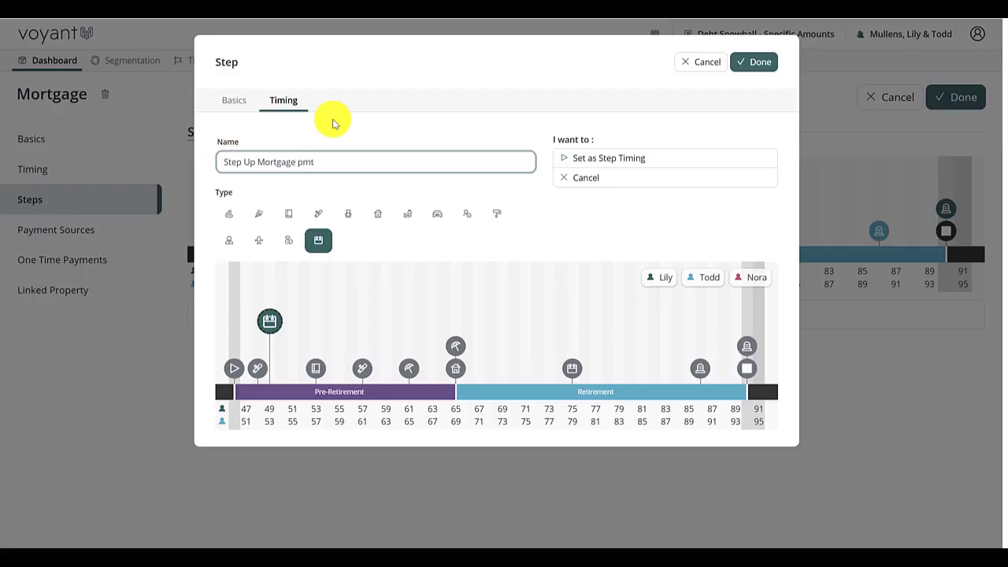
click(667, 159)
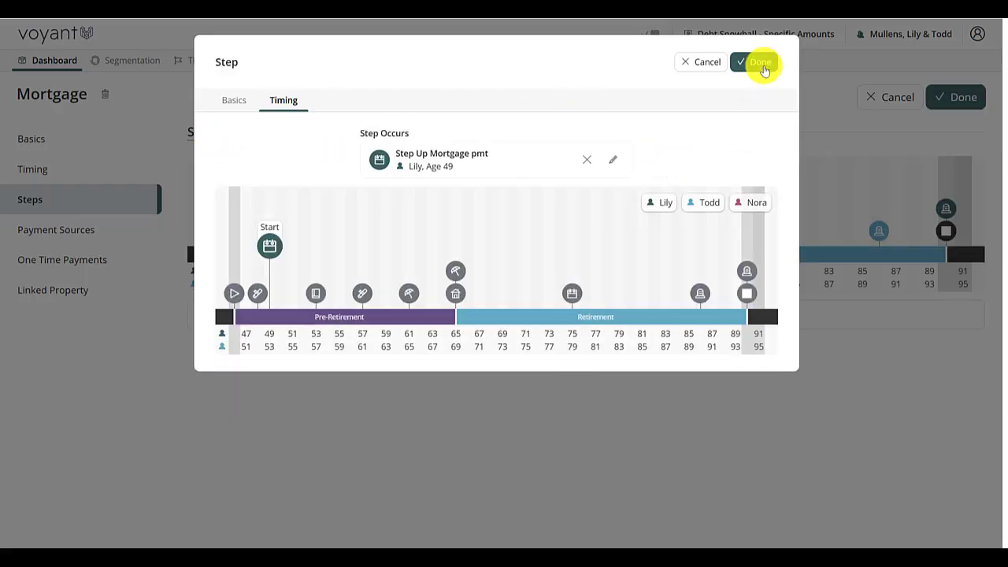
click(758, 63)
click(955, 99)
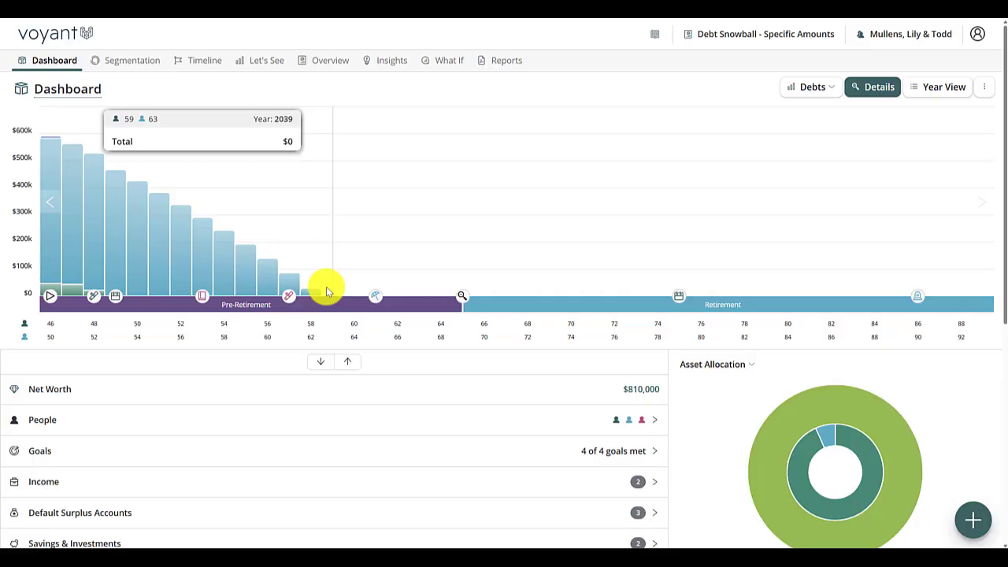
Compare the Debts chart of the "Debt Snowball - Specific Amounts" plan with that of the Base Plan.
click(274, 61)
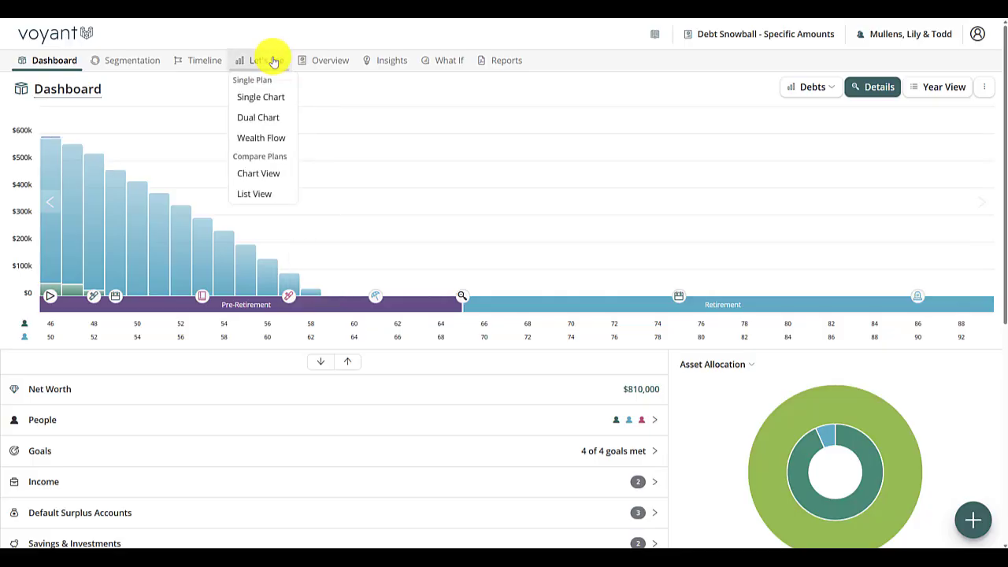
click(261, 175)
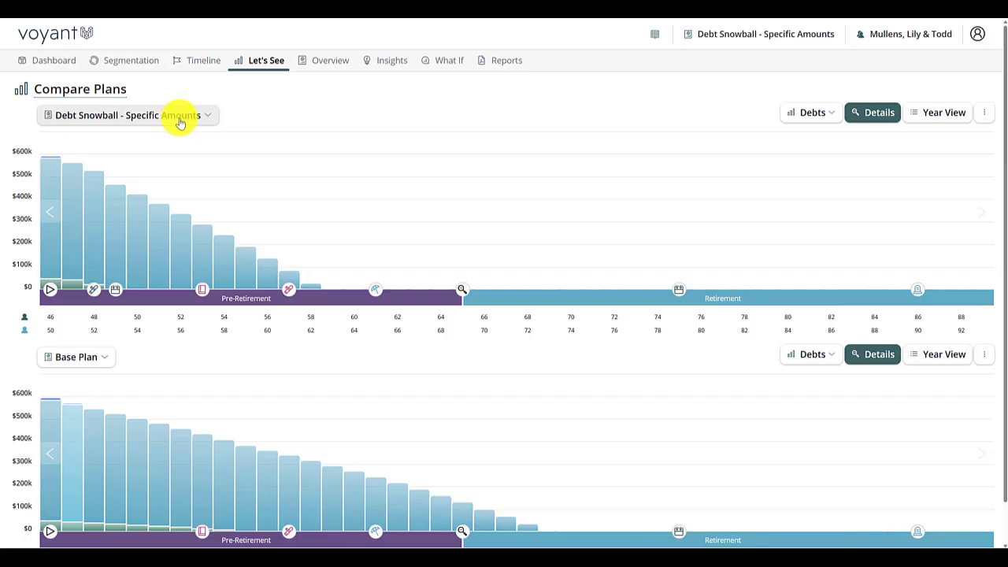
Open a support request for sharing access to the current client and begin its message.
click(911, 36)
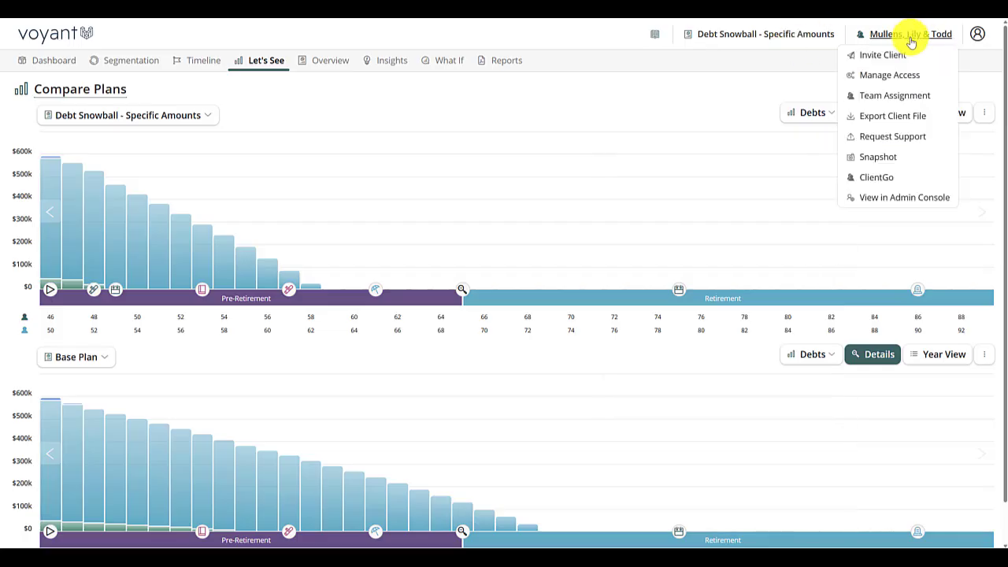
click(892, 137)
click(415, 320)
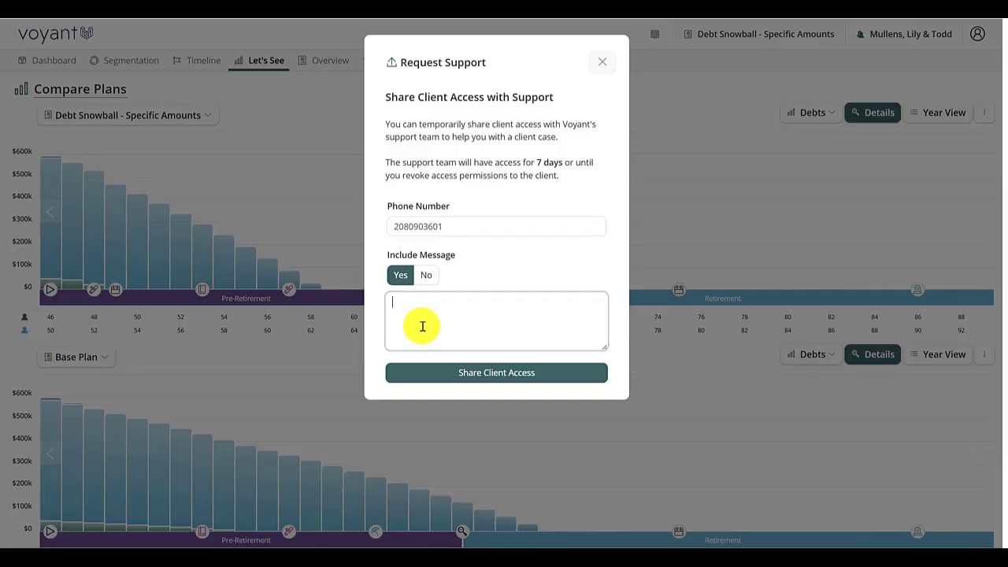